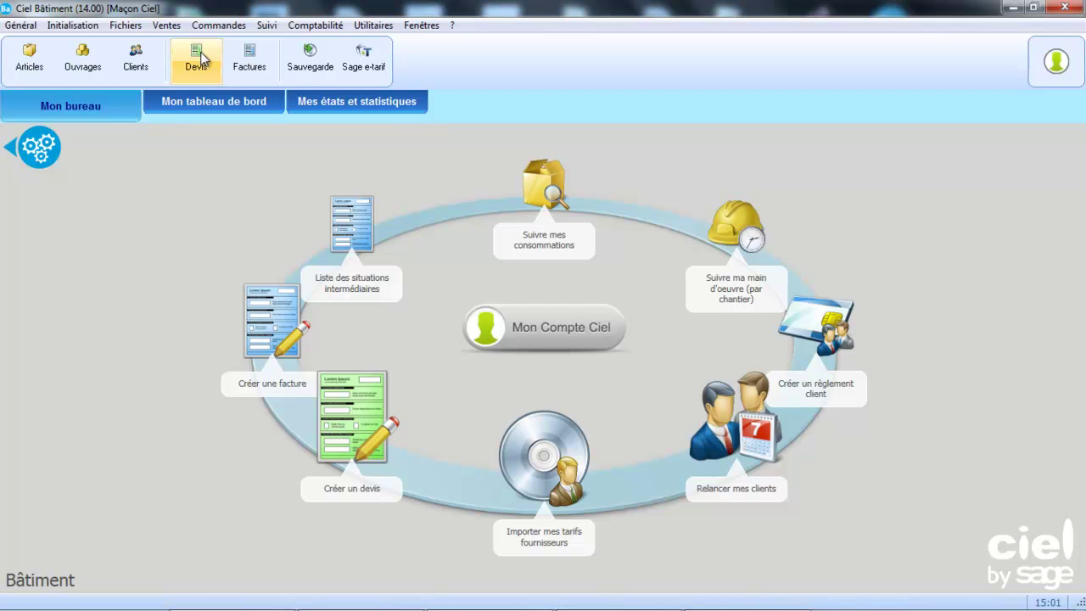
# - Open the 16/01/15 BATIMONDE quote that is still in progress from the quotes list and show its lines
pyautogui.click(200, 58)
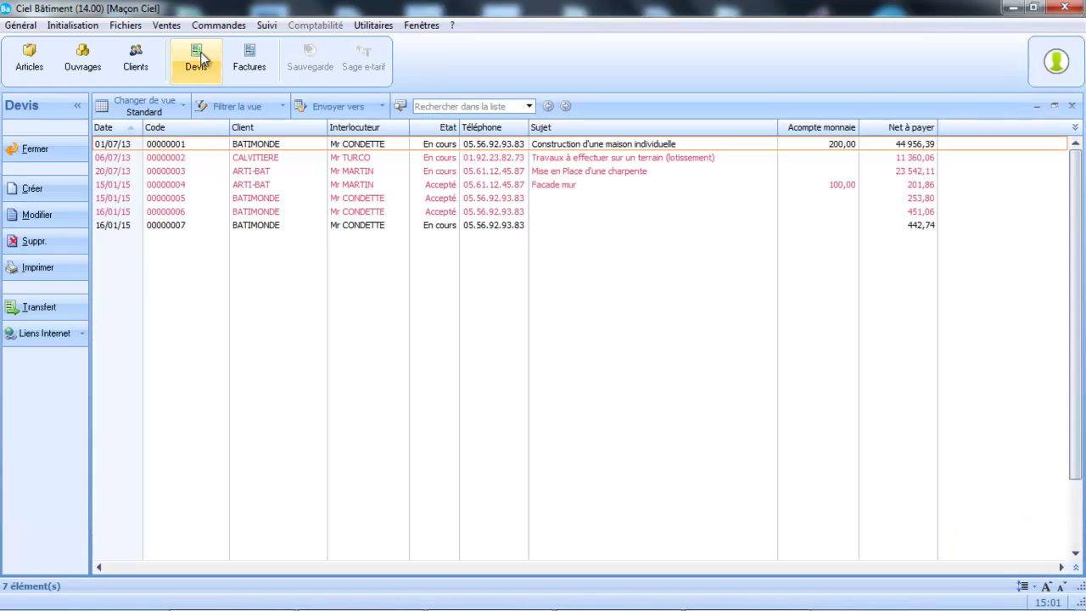
pyautogui.click(169, 226)
pyautogui.doubleClick(169, 226)
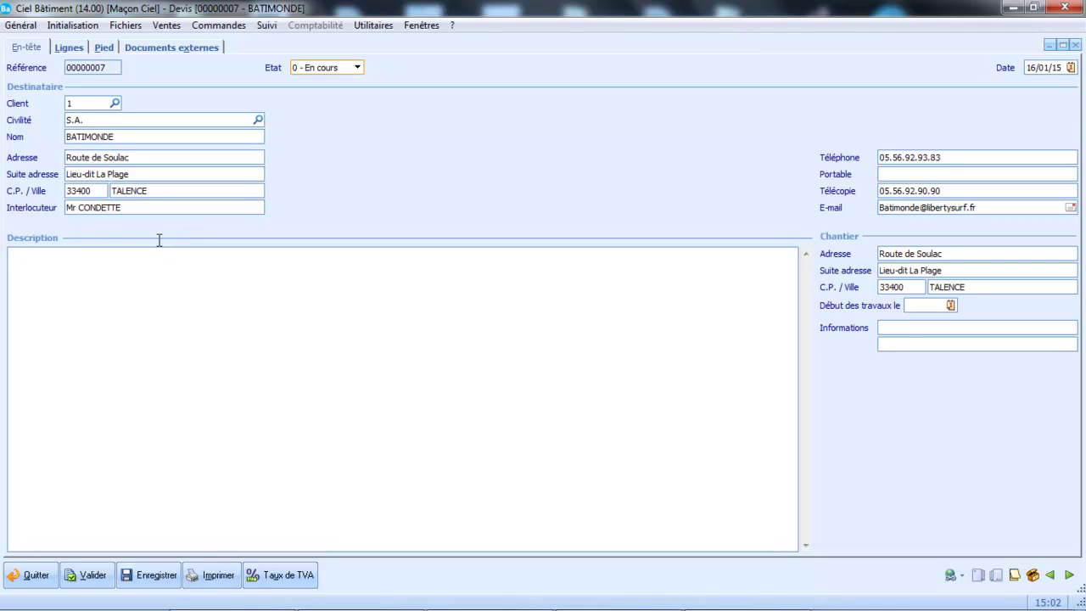
pyautogui.click(75, 47)
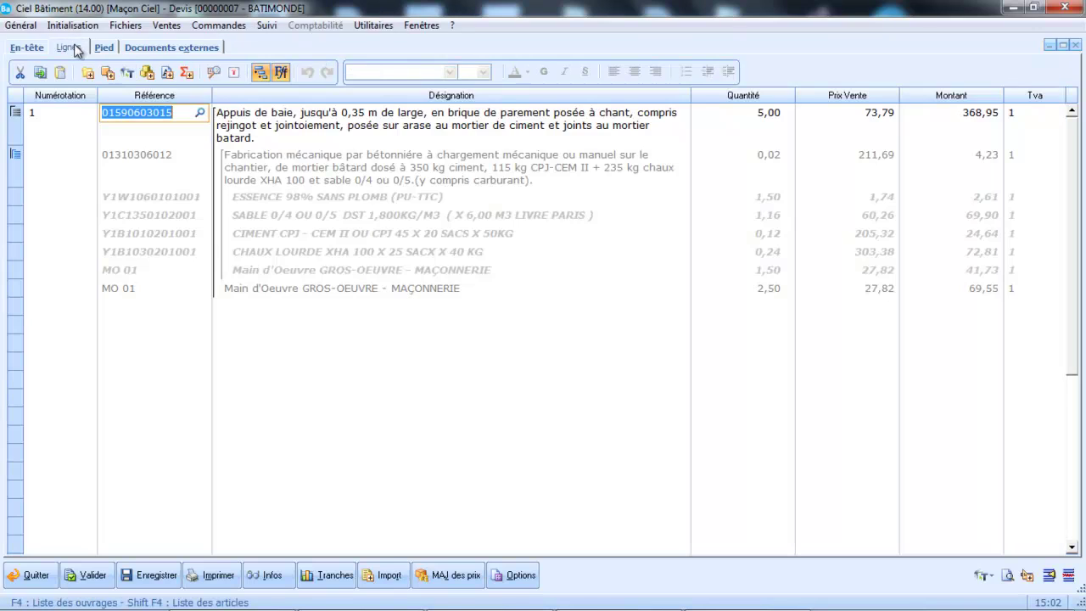
# - Set the deposit in the quote's footer to 30 %
pyautogui.click(118, 47)
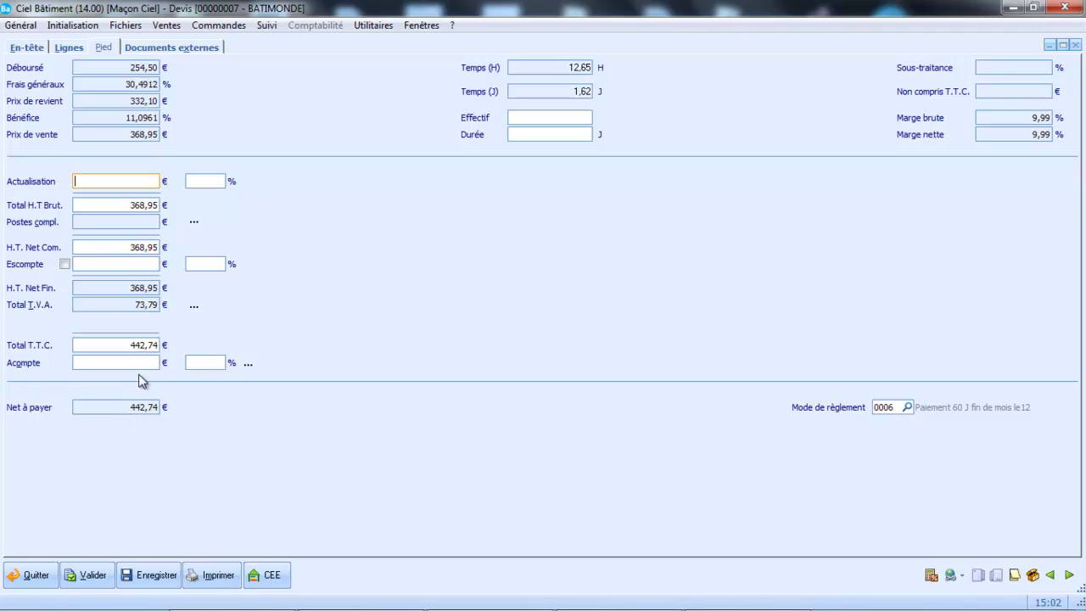
pyautogui.click(218, 363)
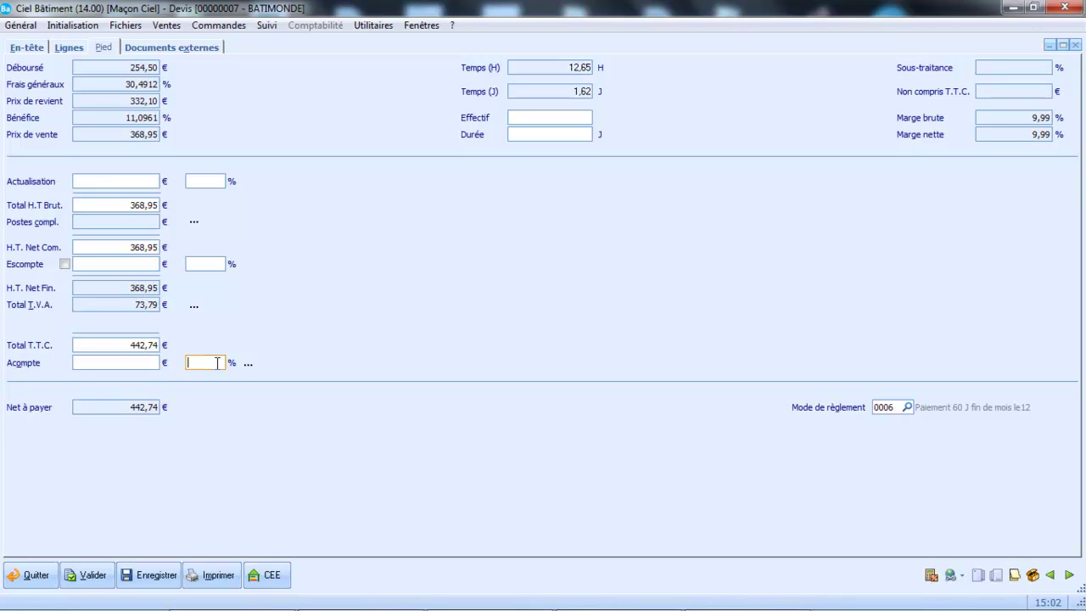
pyautogui.write('30')
pyautogui.press('Tab')
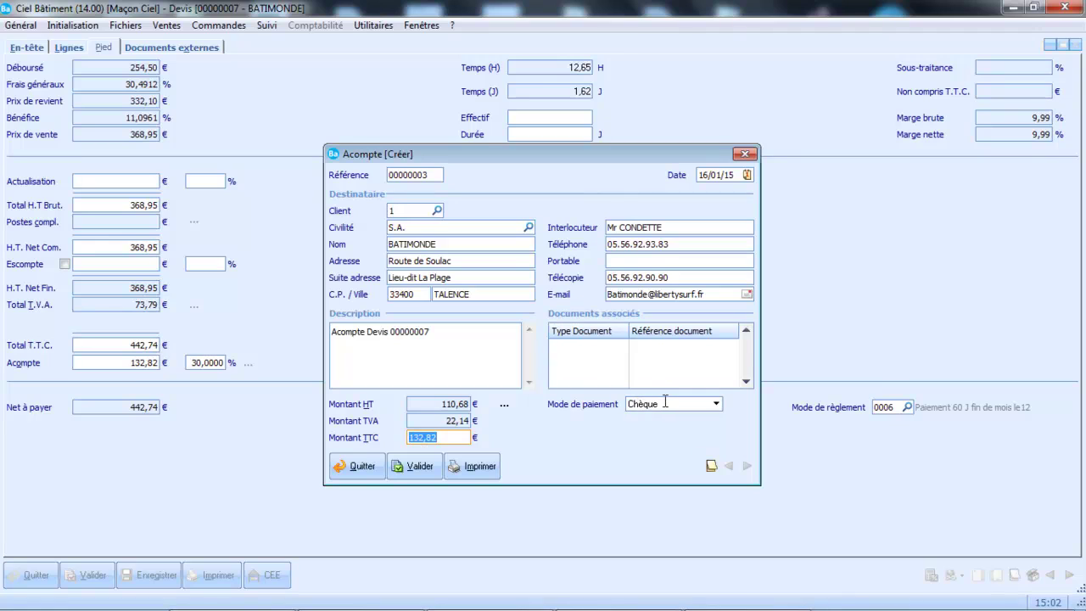
# - Preview the printed deposit document, look through it down to its totals, and close the preview
pyautogui.click(466, 469)
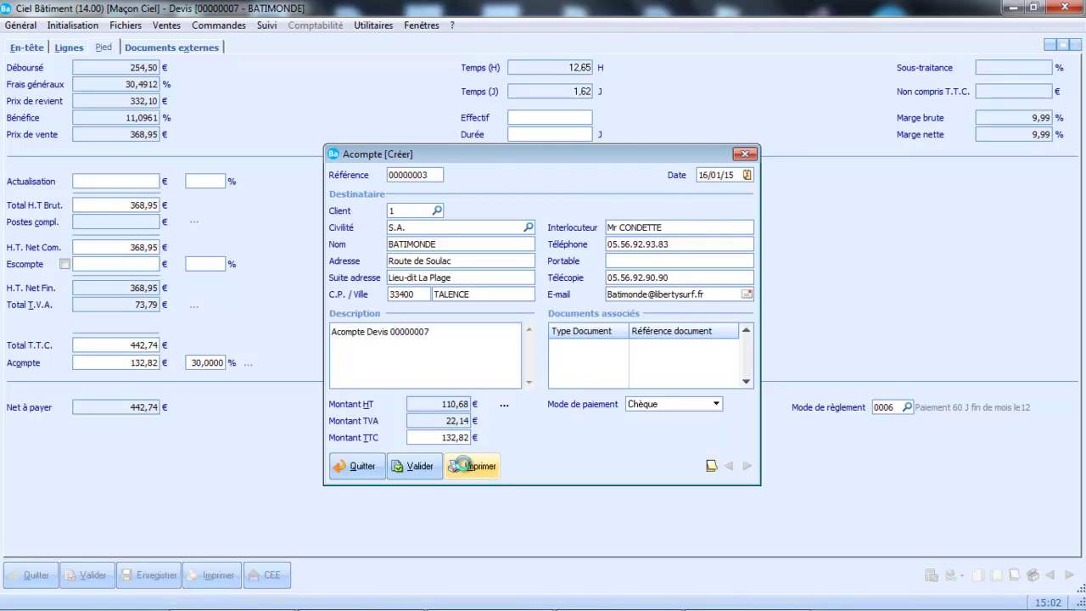
pyautogui.click(462, 331)
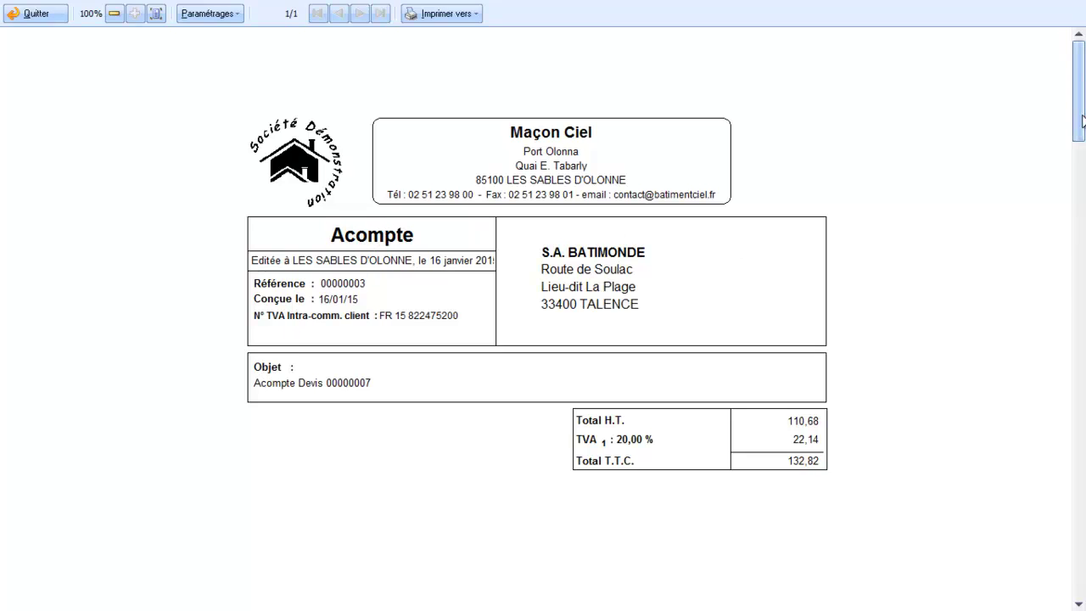
pyautogui.moveTo(1081, 122); pyautogui.dragTo(1081, 187)
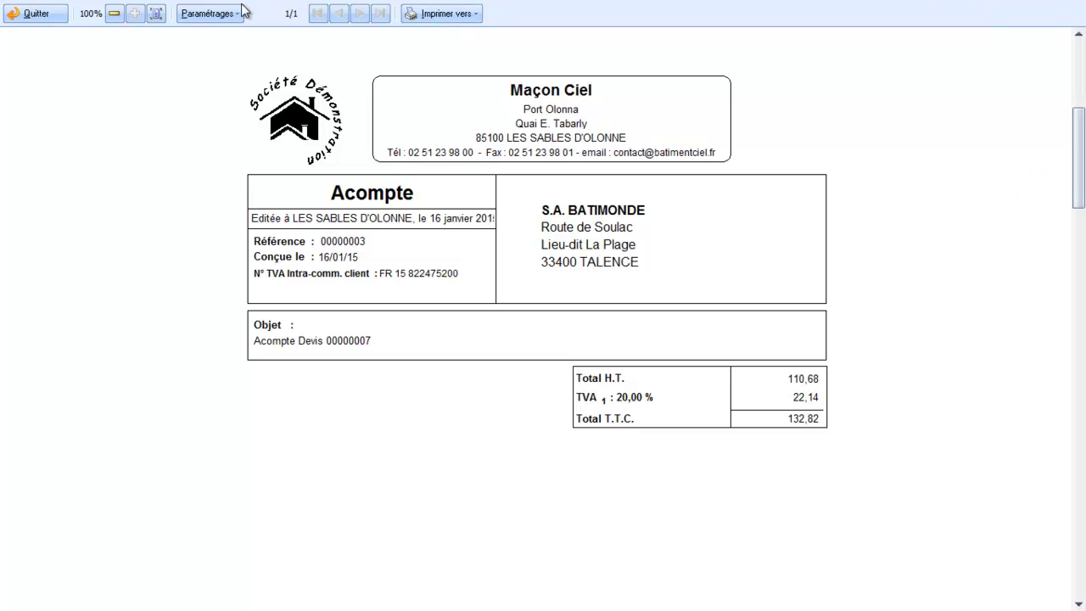
pyautogui.click(32, 14)
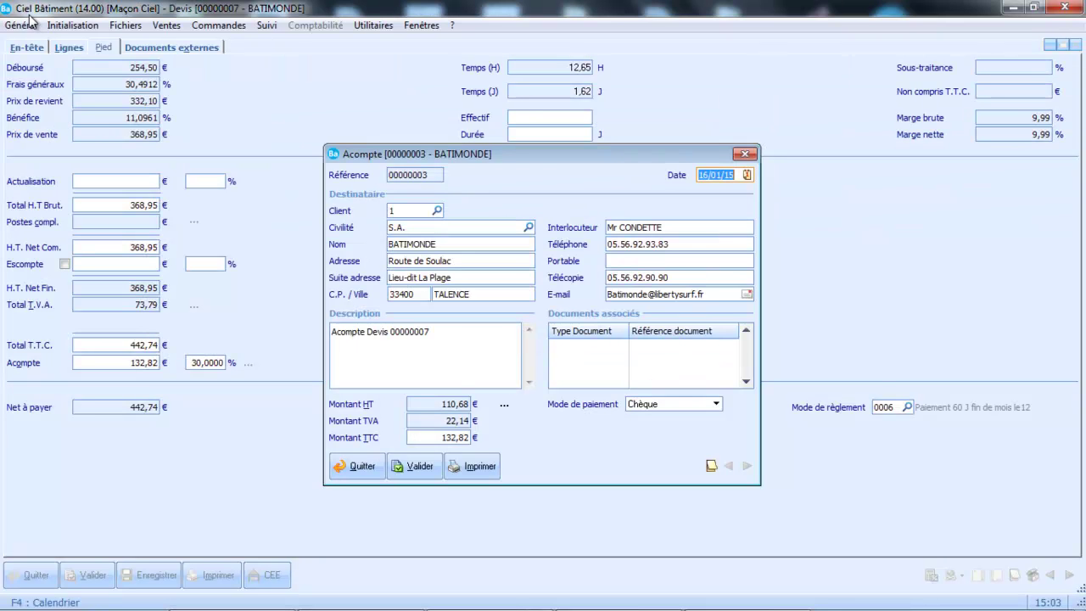
# - Validate the cheque deposit for the quote, and validate the quote itself
pyautogui.click(415, 466)
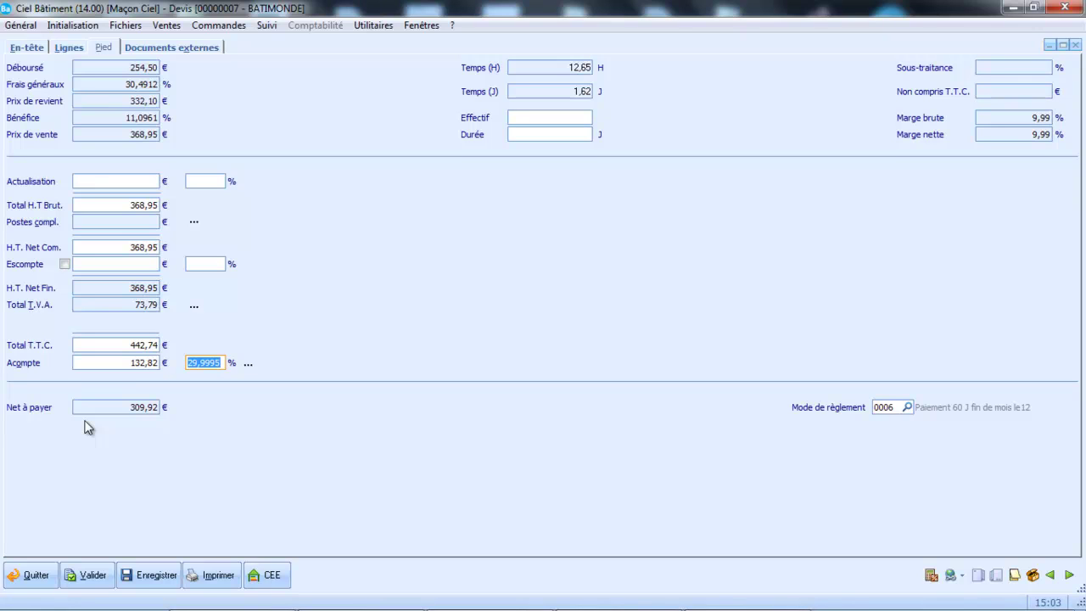
pyautogui.click(92, 576)
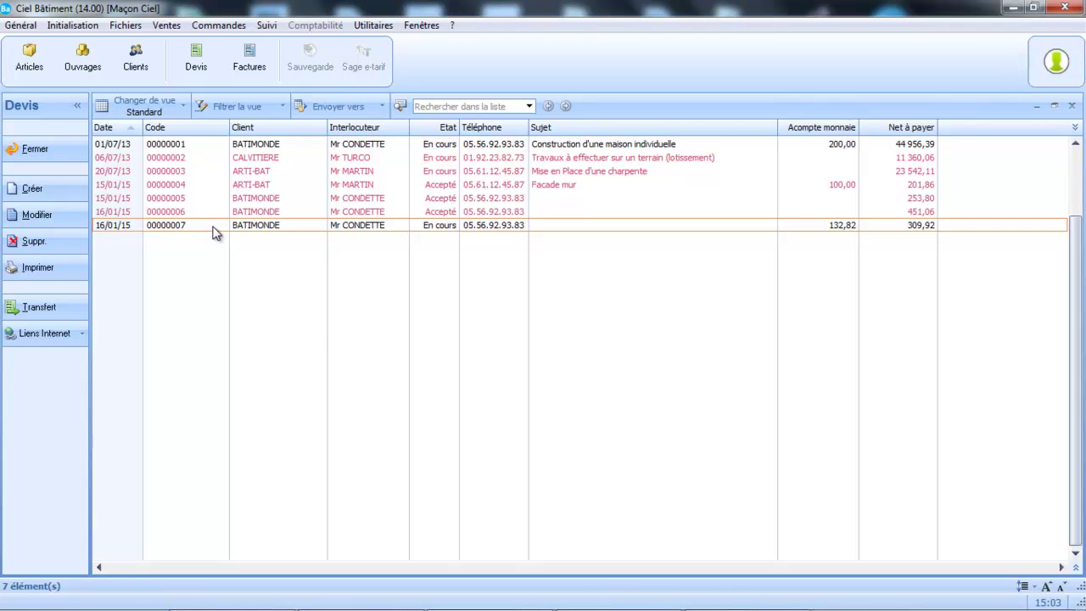
# - Transfer the BATIMONDE quote to a Facture de travaux dated 16/01/15, forcing its state to accepted
pyautogui.rightClick(215, 233)
pyautogui.click(75, 307)
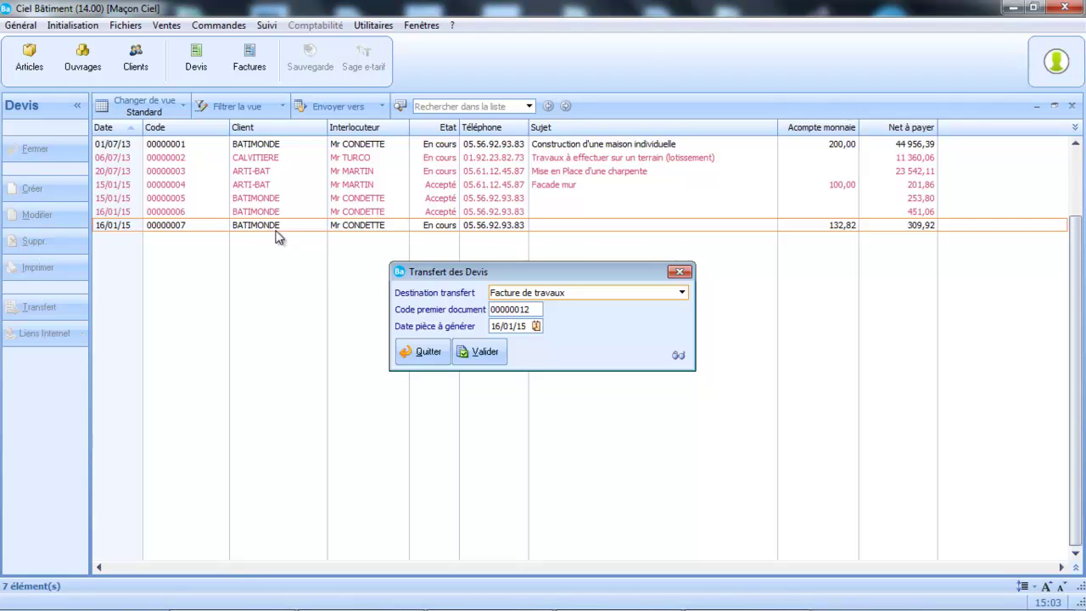
pyautogui.click(484, 355)
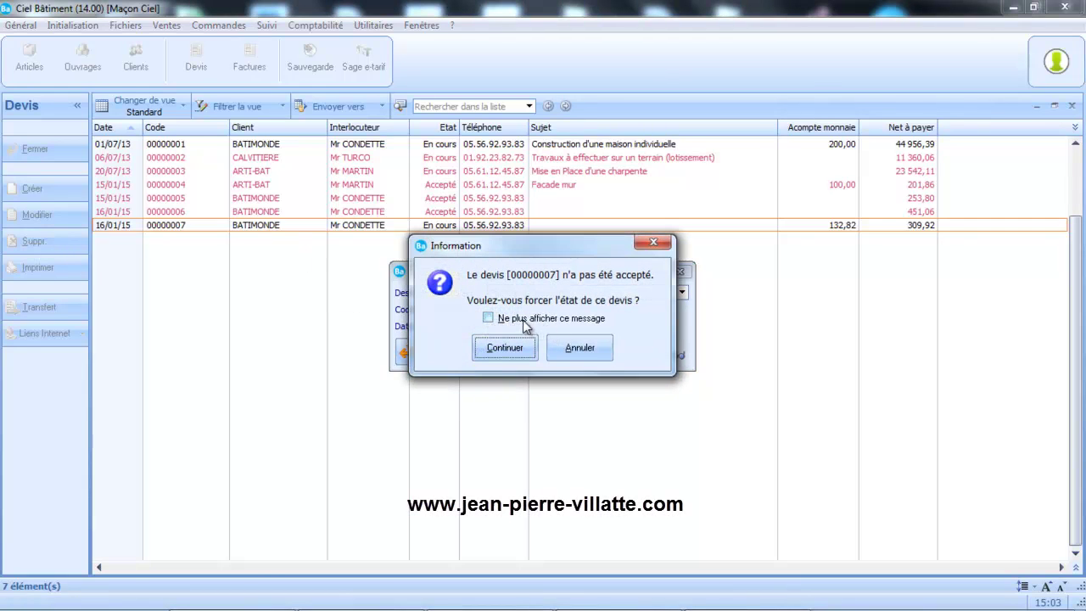
pyautogui.click(508, 349)
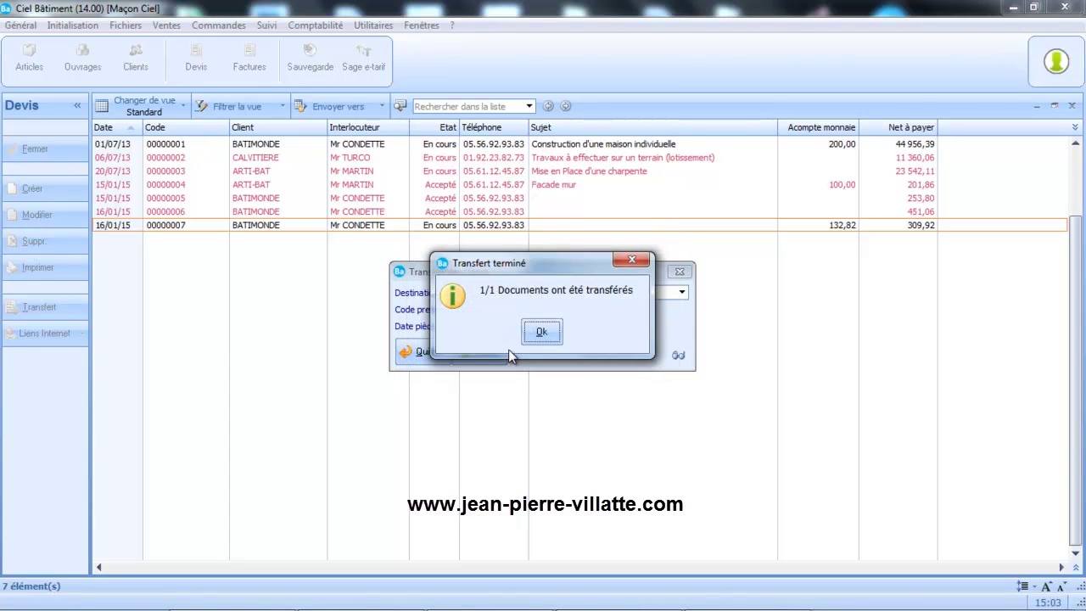
pyautogui.click(542, 332)
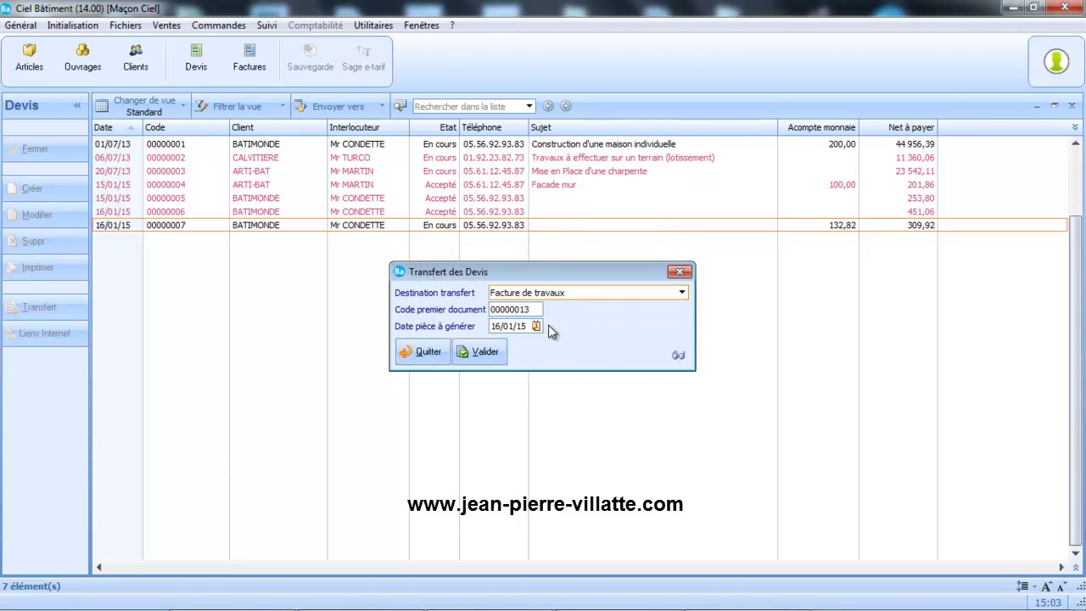
pyautogui.click(680, 272)
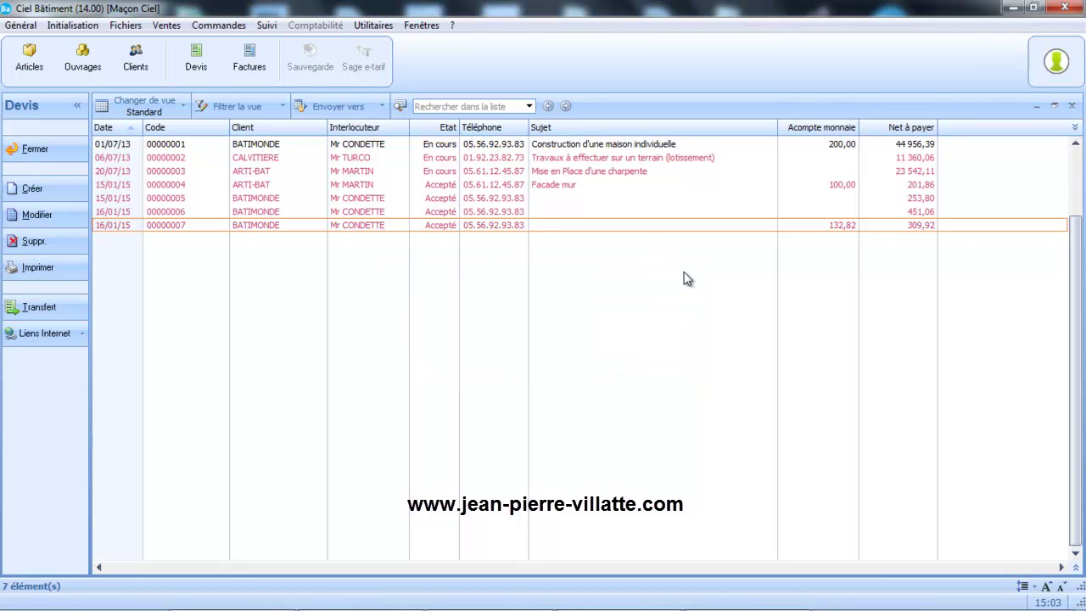
# - Open the invoice generated from the quote in the invoices list and check the deposit in its footer
pyautogui.click(244, 63)
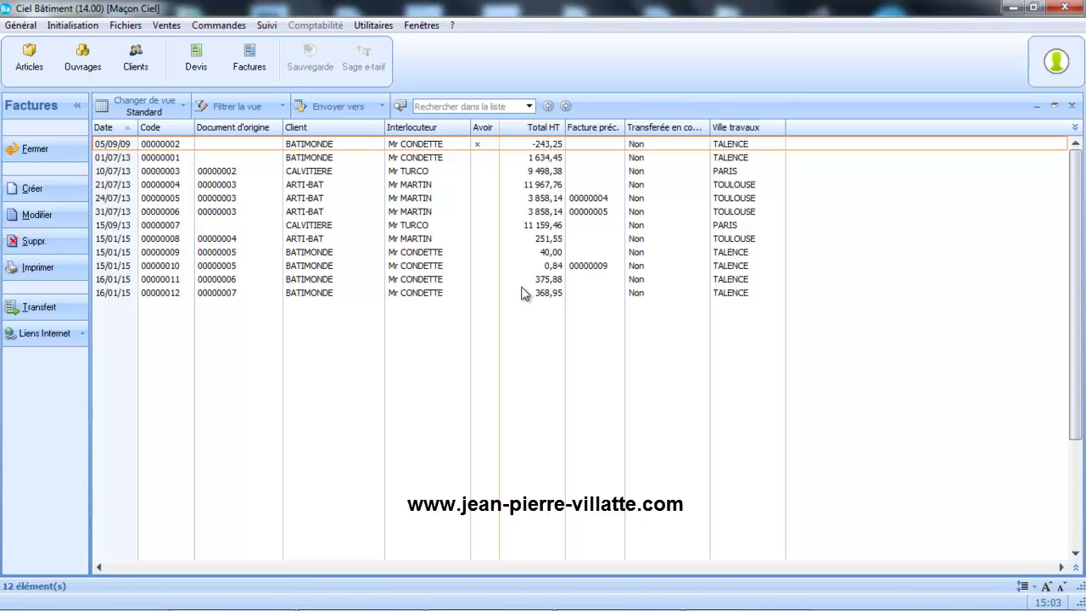
pyautogui.click(411, 296)
pyautogui.doubleClick(410, 295)
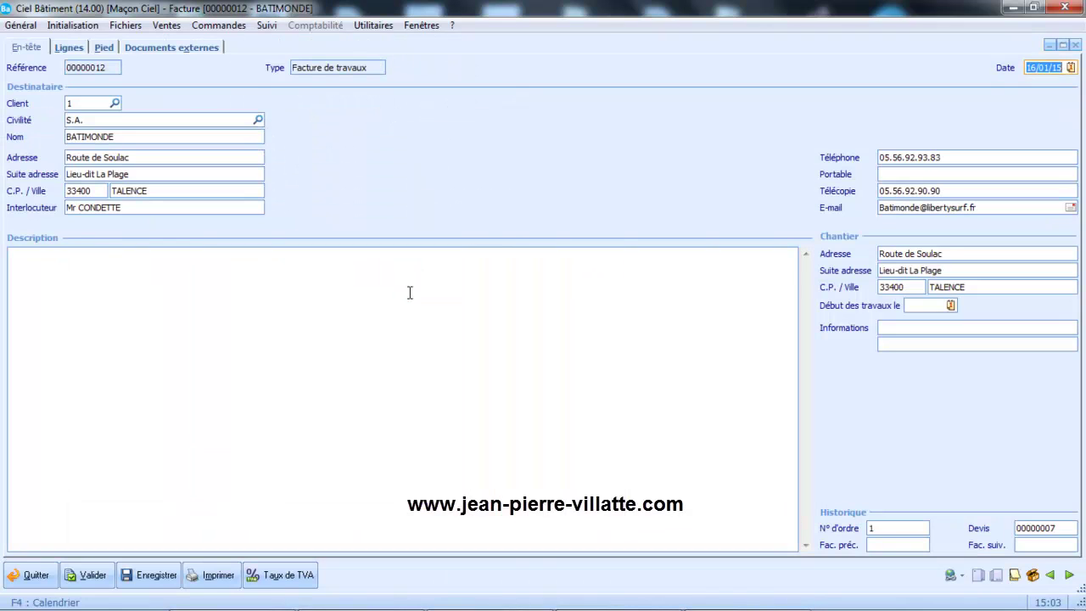
pyautogui.click(107, 47)
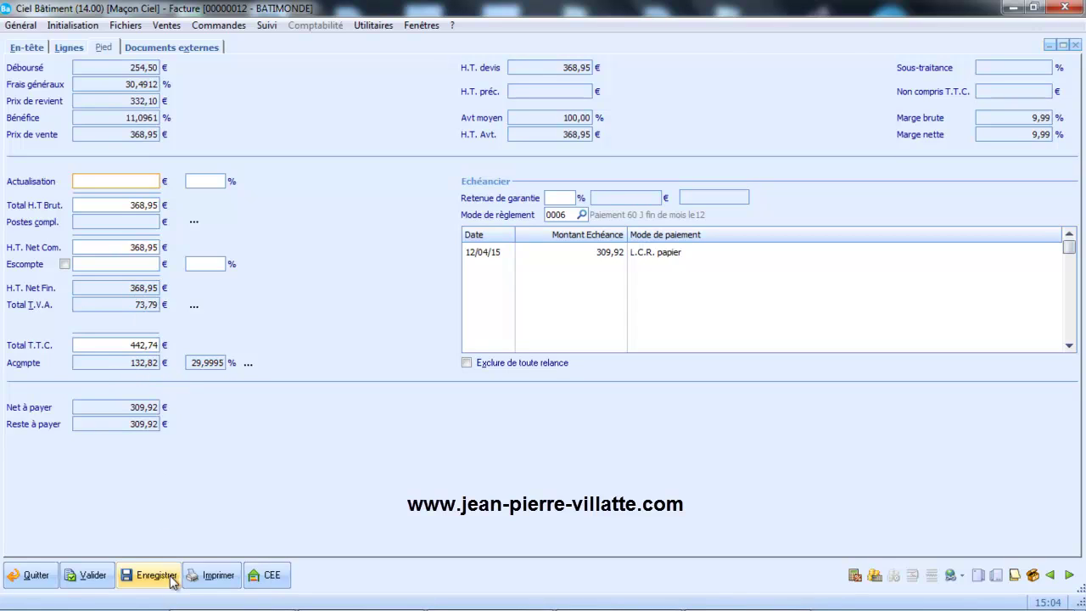
# - Preview the invoice with the model "Avec récapitulatif des tranches", check its totals, and close the preview and the invoice
pyautogui.click(209, 577)
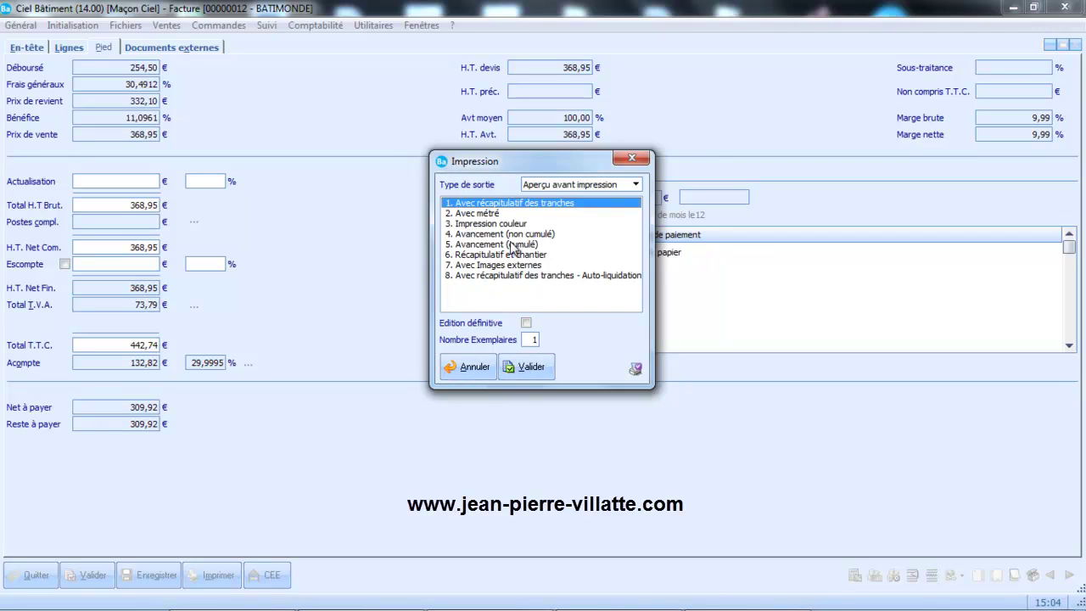
pyautogui.click(523, 365)
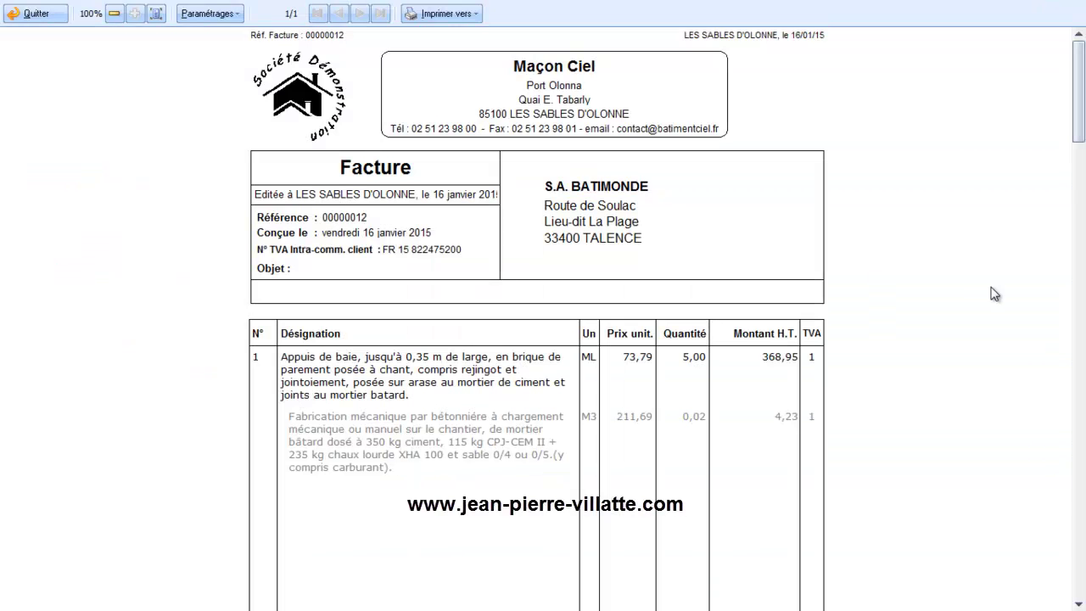
pyautogui.moveTo(1080, 146); pyautogui.dragTo(1082, 464)
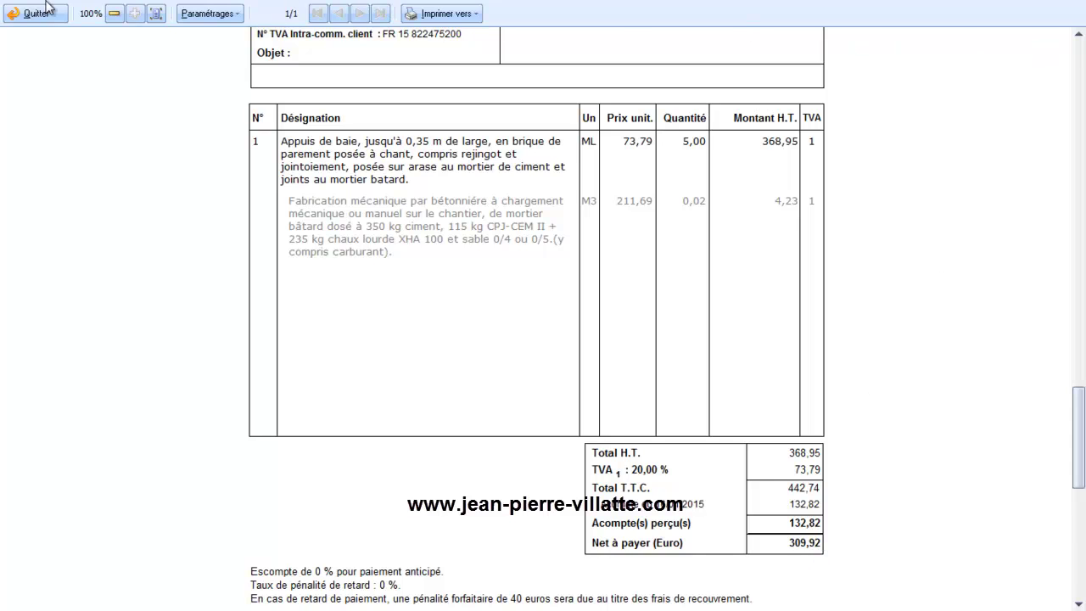
pyautogui.click(13, 17)
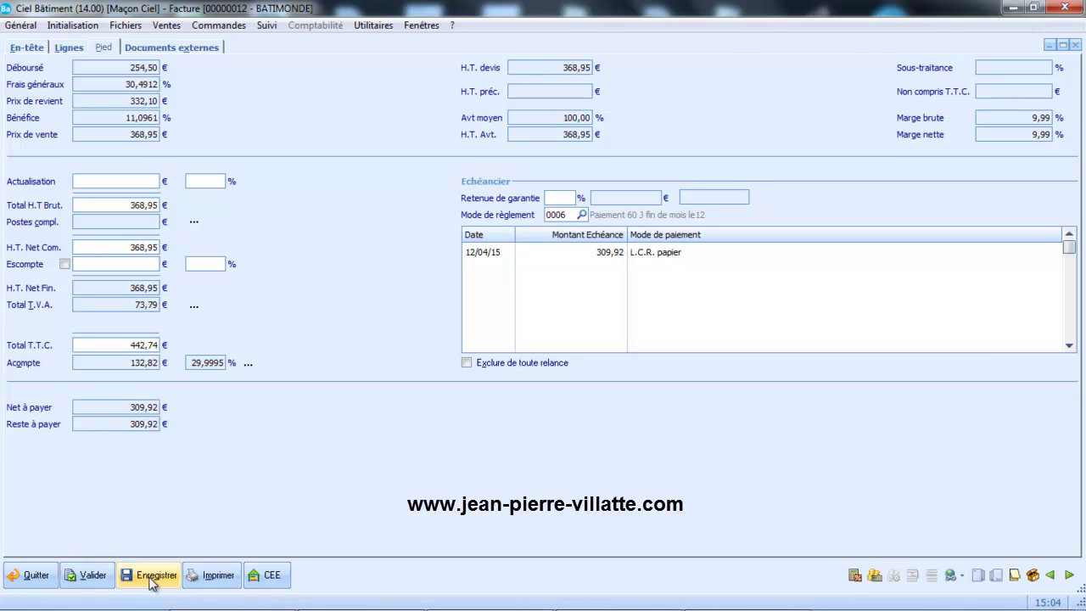
pyautogui.click(37, 575)
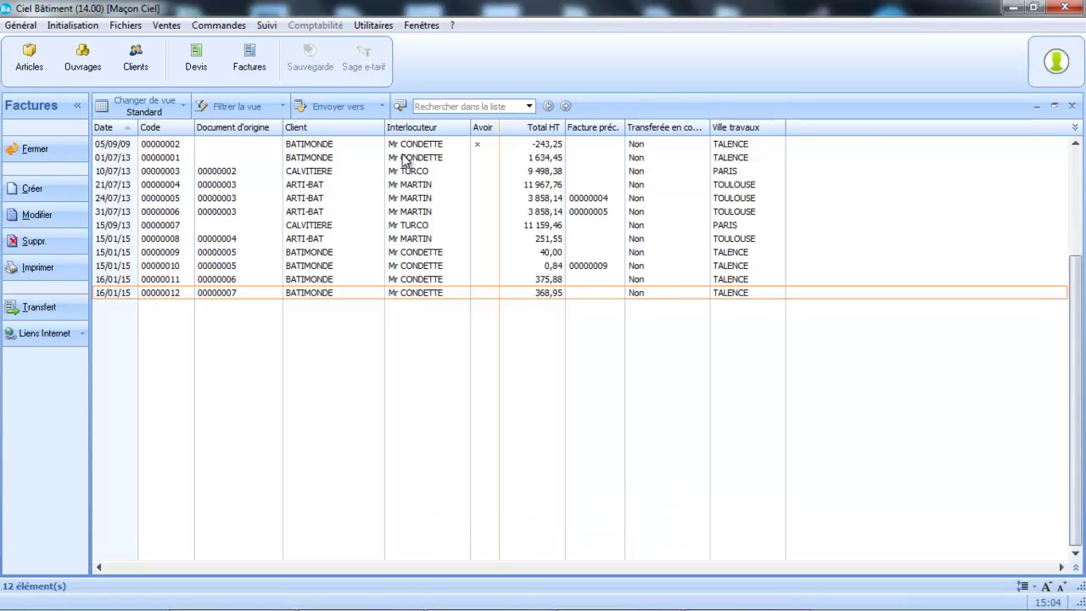
# - Reopen the latest BATIMONDE invoice and record a cheque payment of 309,92 € cashed on 16/01/15 from its footer
pyautogui.click(528, 108)
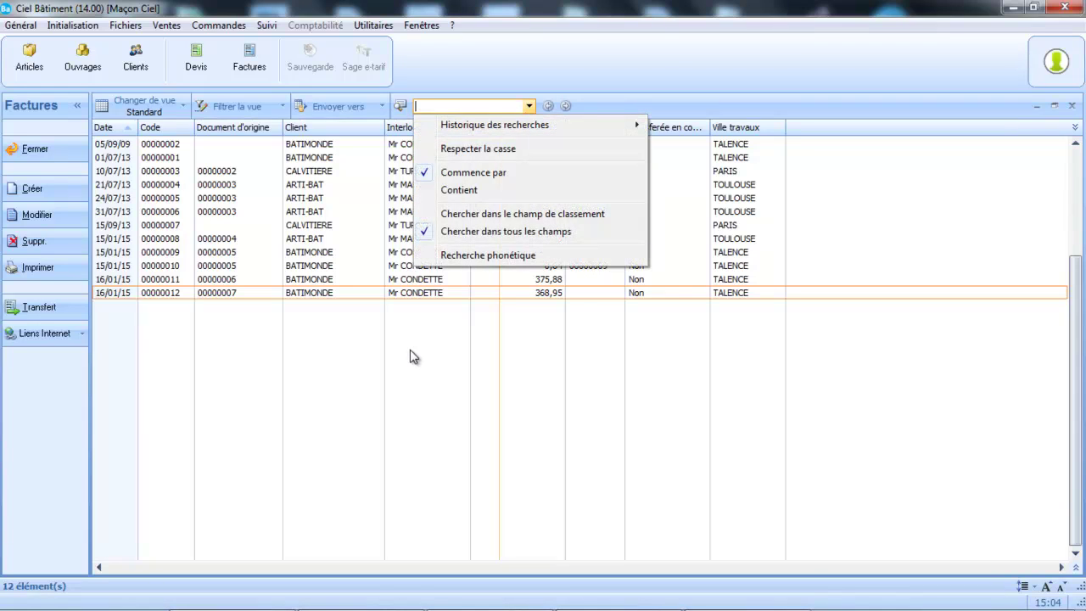
pyautogui.click(392, 296)
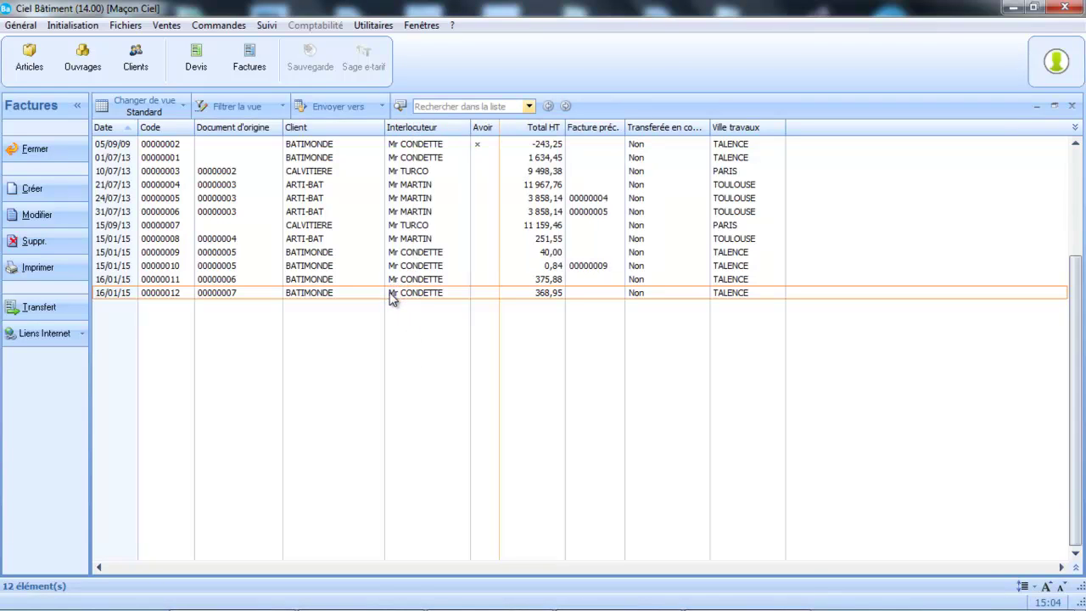
pyautogui.doubleClick(392, 293)
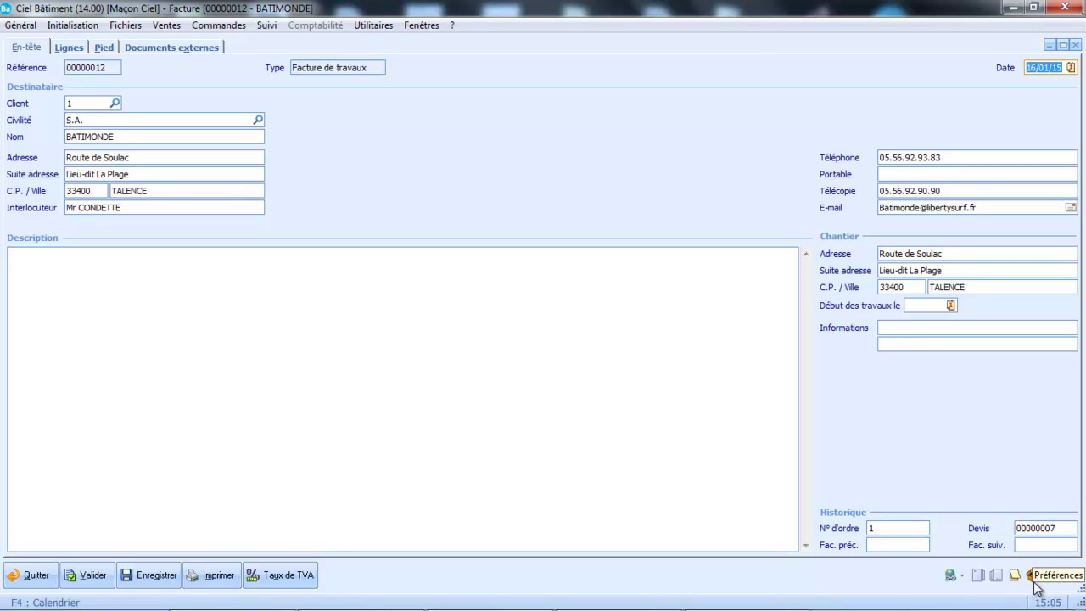
pyautogui.click(103, 47)
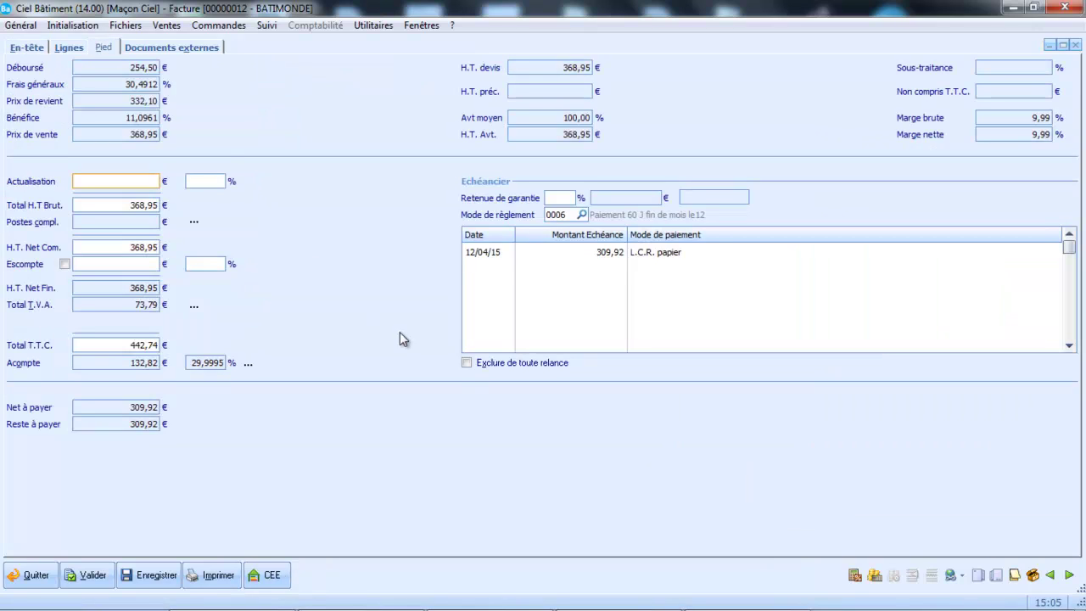
pyautogui.click(874, 576)
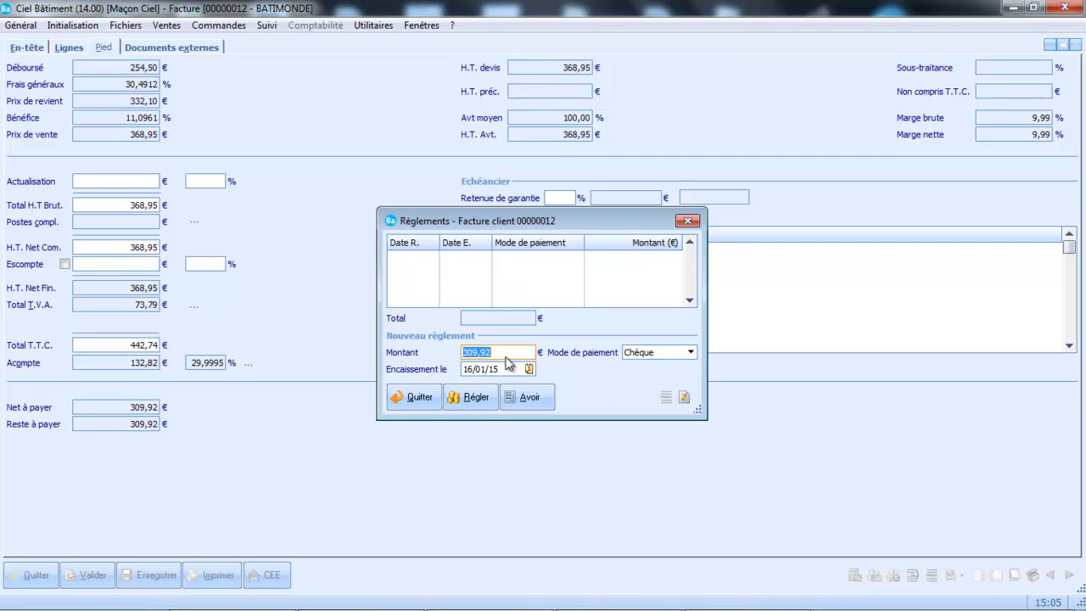
pyautogui.click(461, 397)
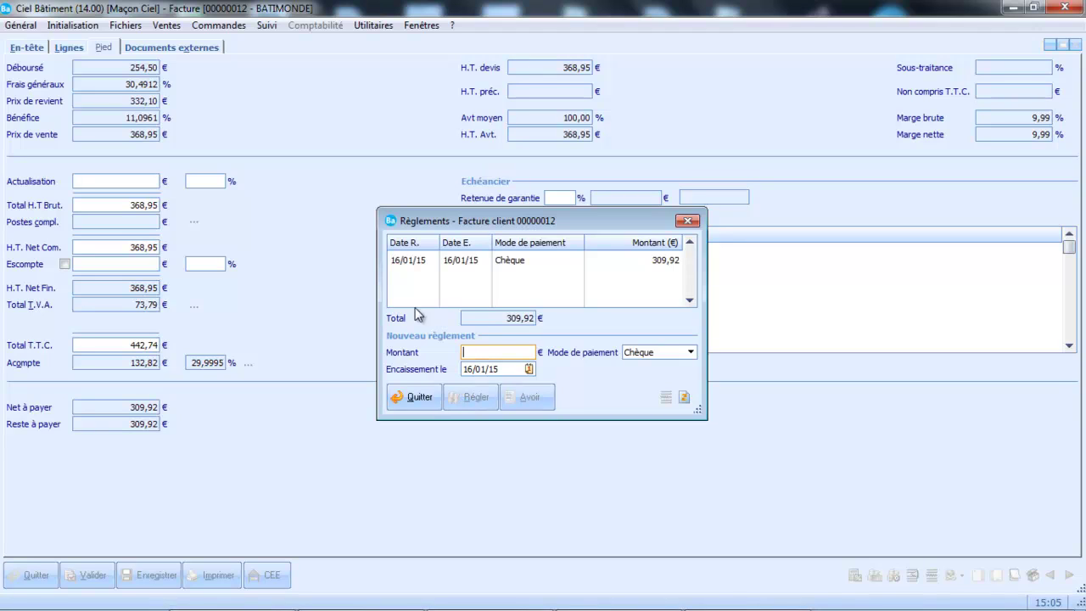
pyautogui.click(421, 396)
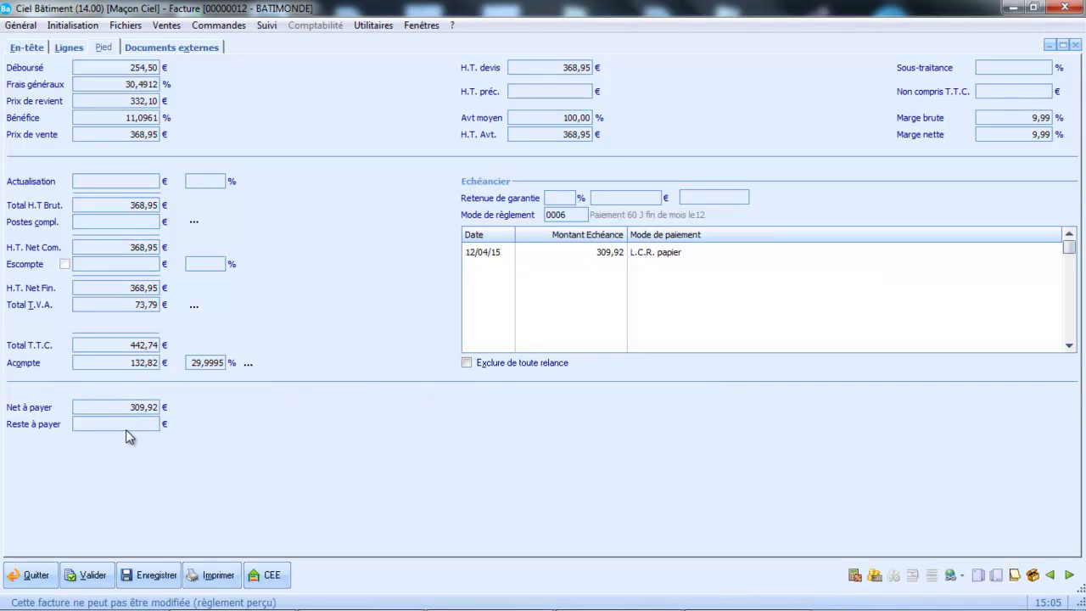
# - Close the paid invoice and the open invoice and quote lists to return to the desktop
pyautogui.click(32, 576)
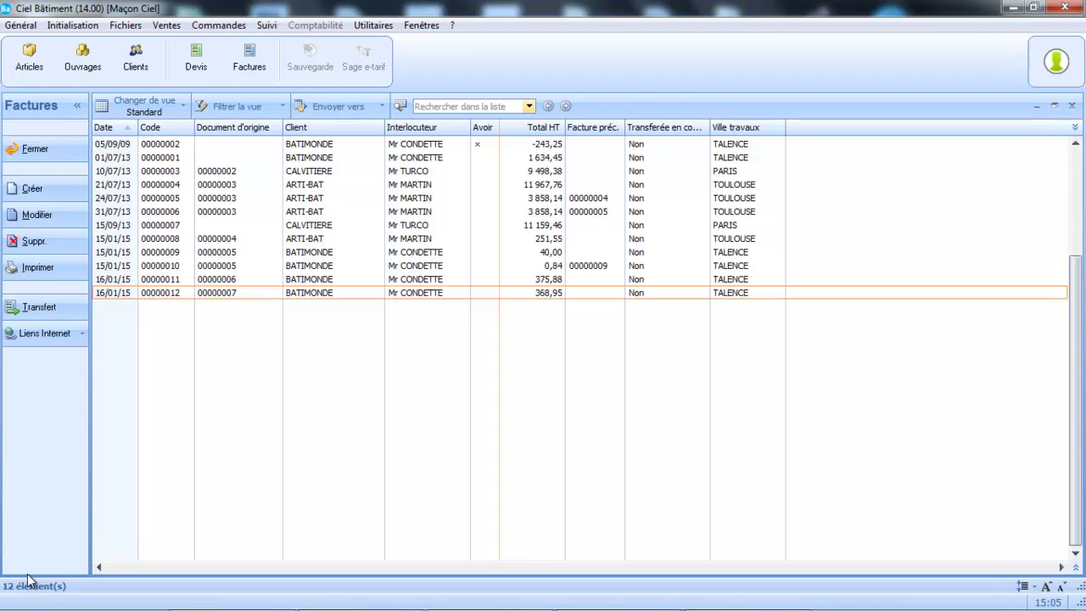
pyautogui.click(1072, 106)
pyautogui.click(1072, 106)
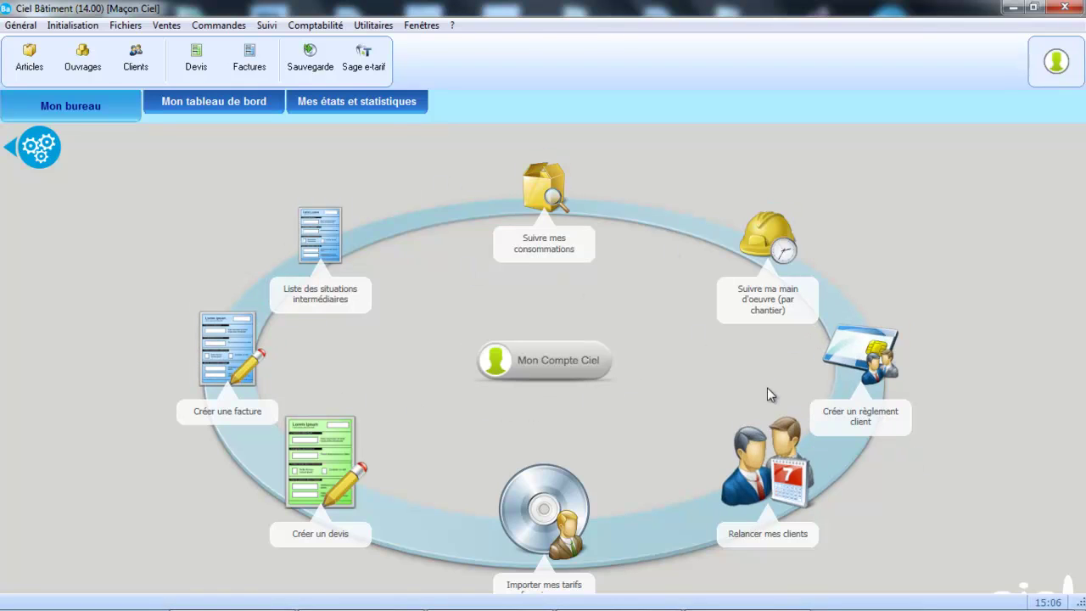
# - Record a 451,06 € cheque payment cashed on 16/01/15 for BATIMONDE's 375,88 € HT invoice, and close the client payment window
pyautogui.click(861, 411)
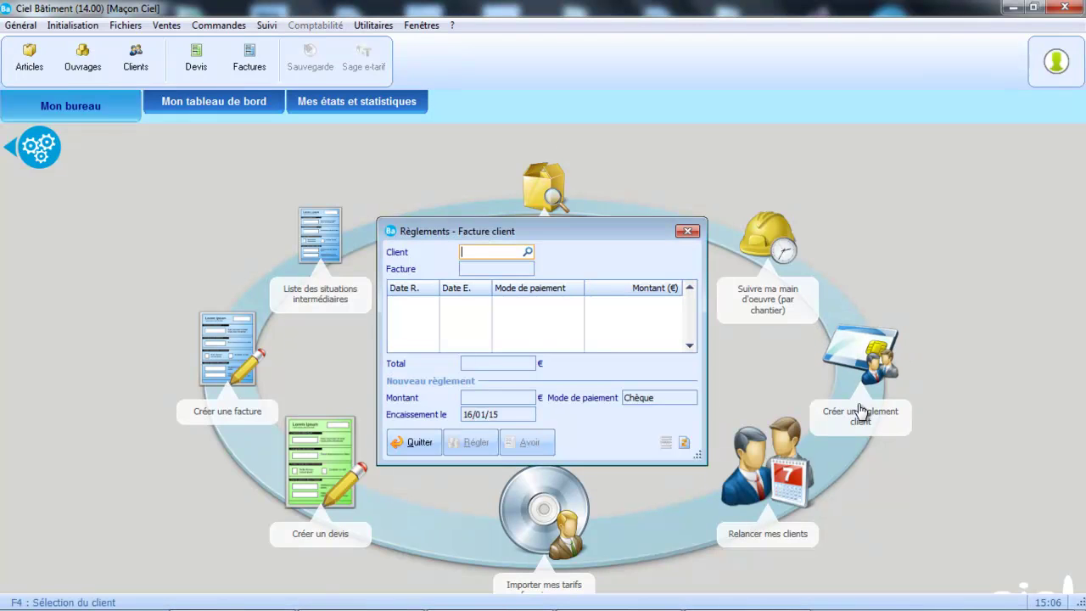
pyautogui.click(527, 252)
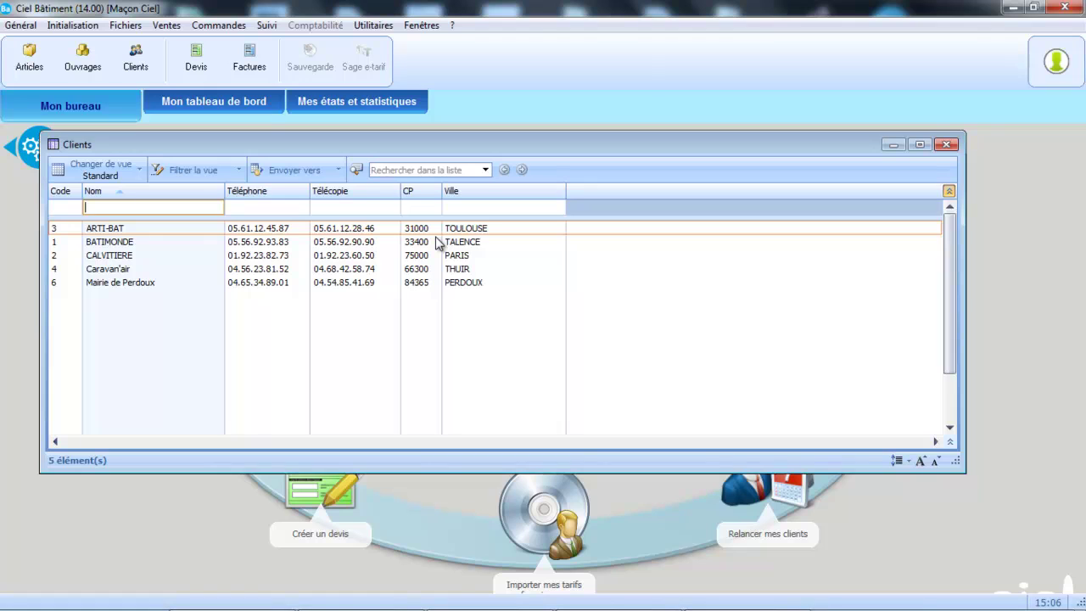
pyautogui.doubleClick(358, 243)
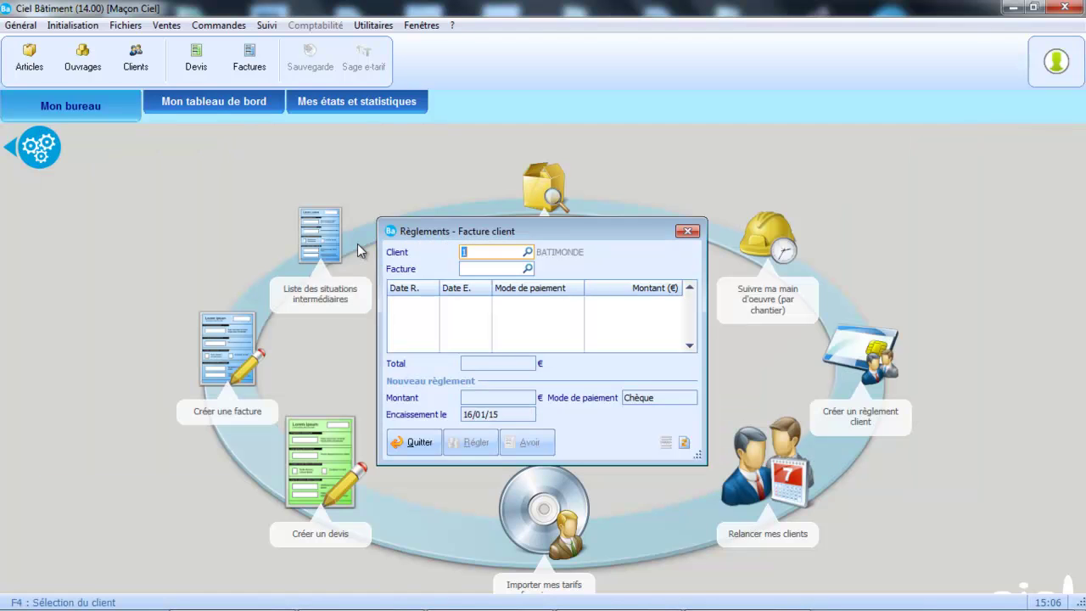
pyautogui.click(514, 269)
pyautogui.click(526, 269)
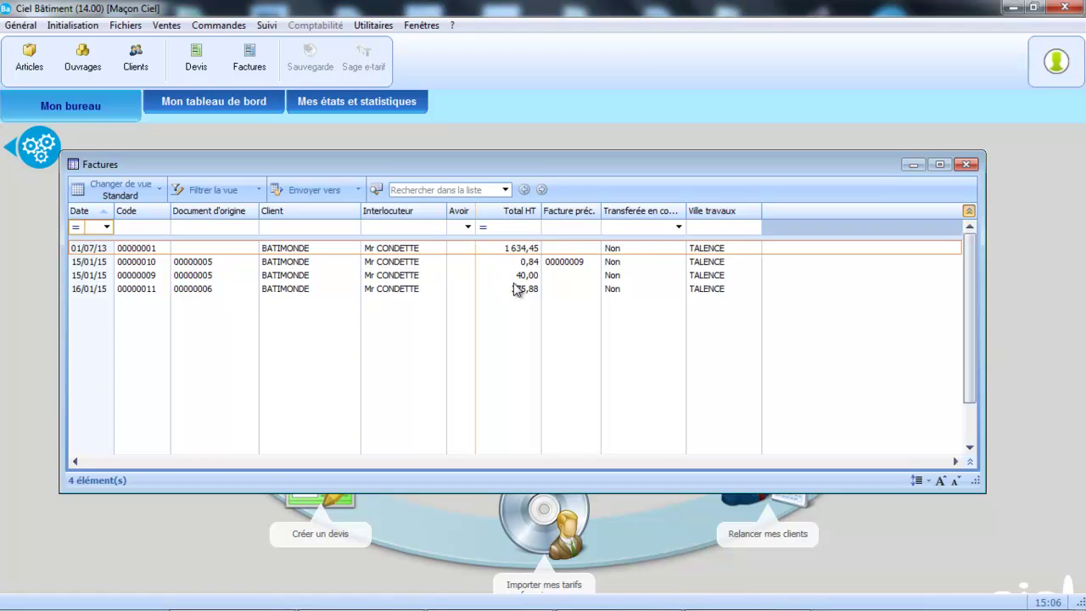
pyautogui.doubleClick(515, 289)
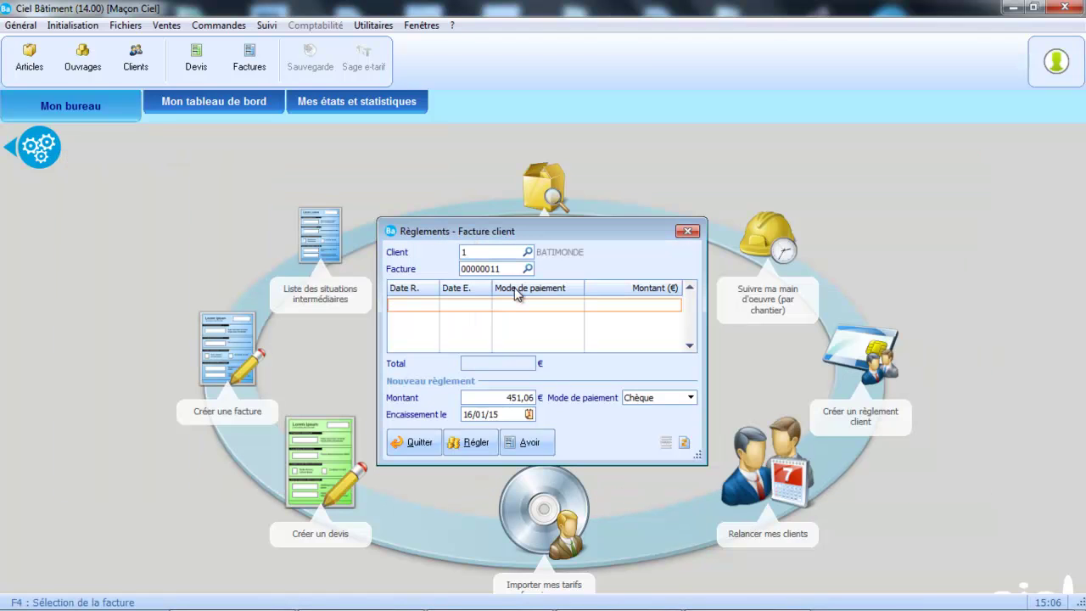
pyautogui.click(472, 445)
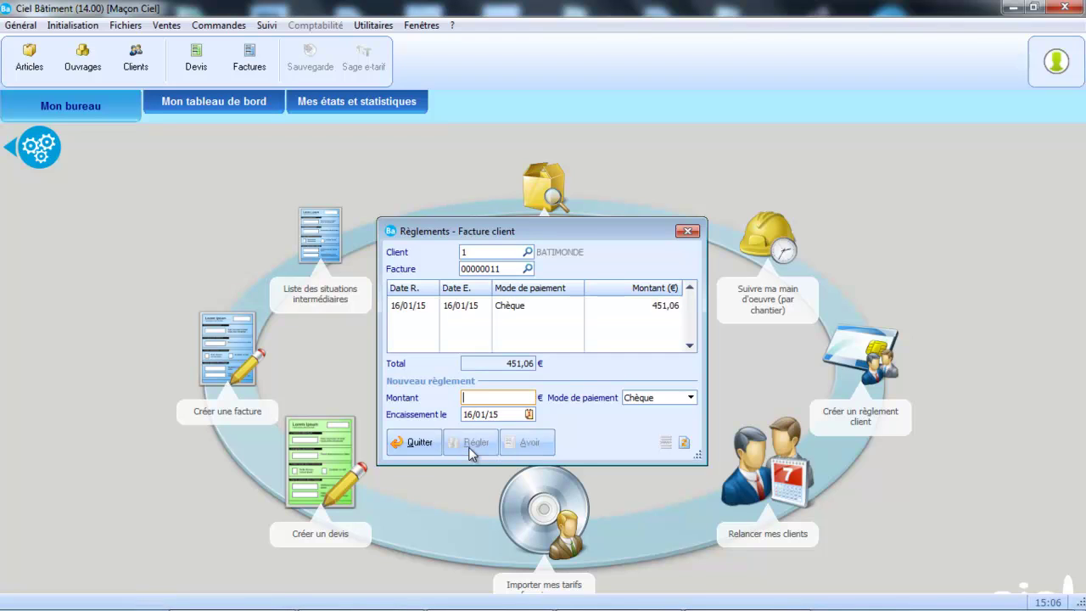
pyautogui.click(415, 442)
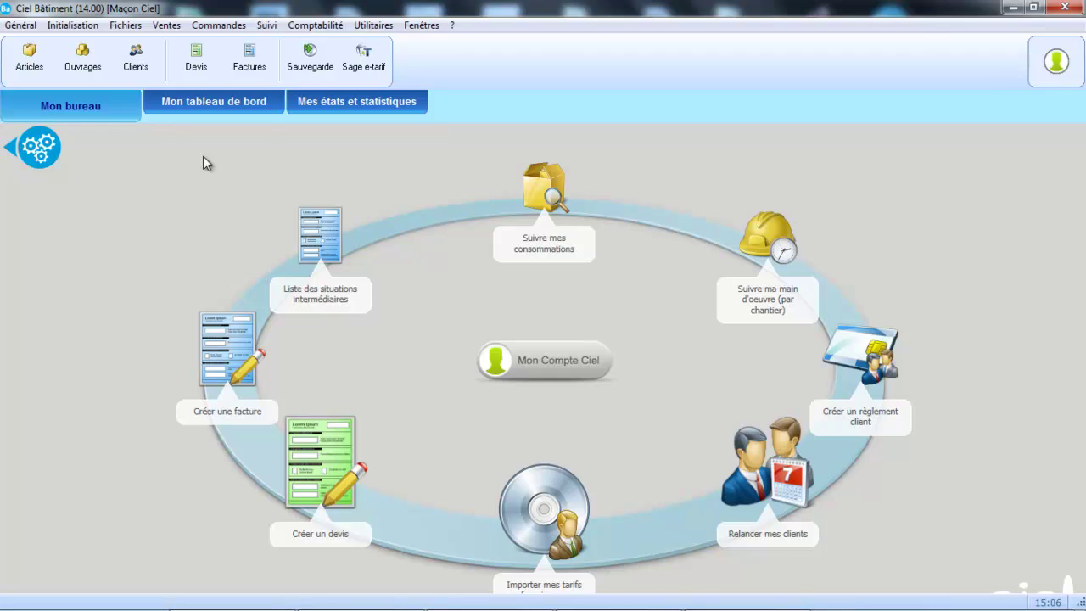
# - Open the invoices list and create a new invoice of type "Avoir"
pyautogui.click(249, 68)
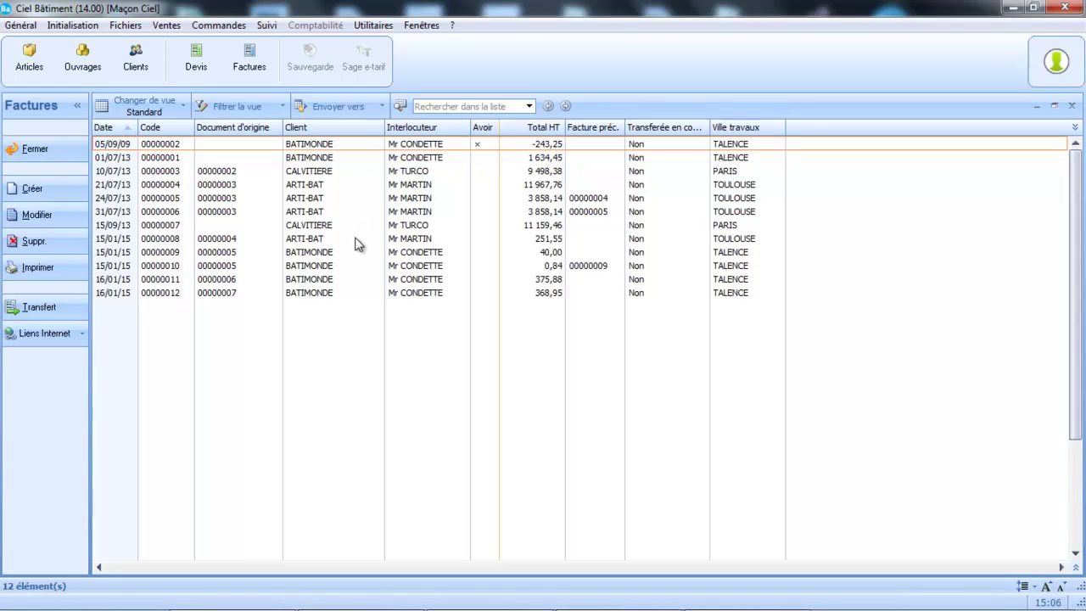
pyautogui.click(249, 58)
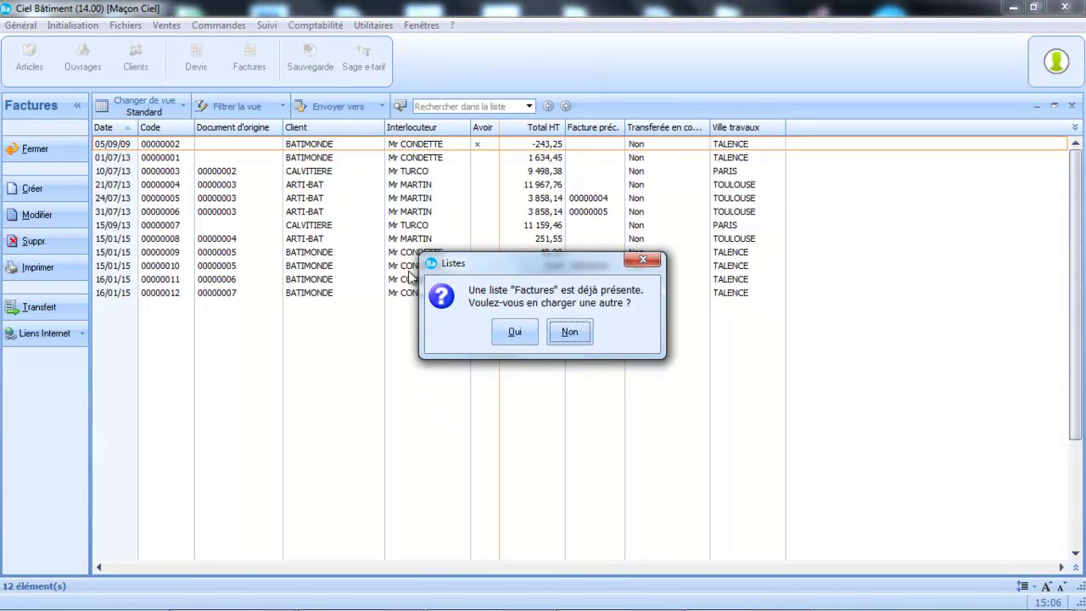
pyautogui.click(514, 332)
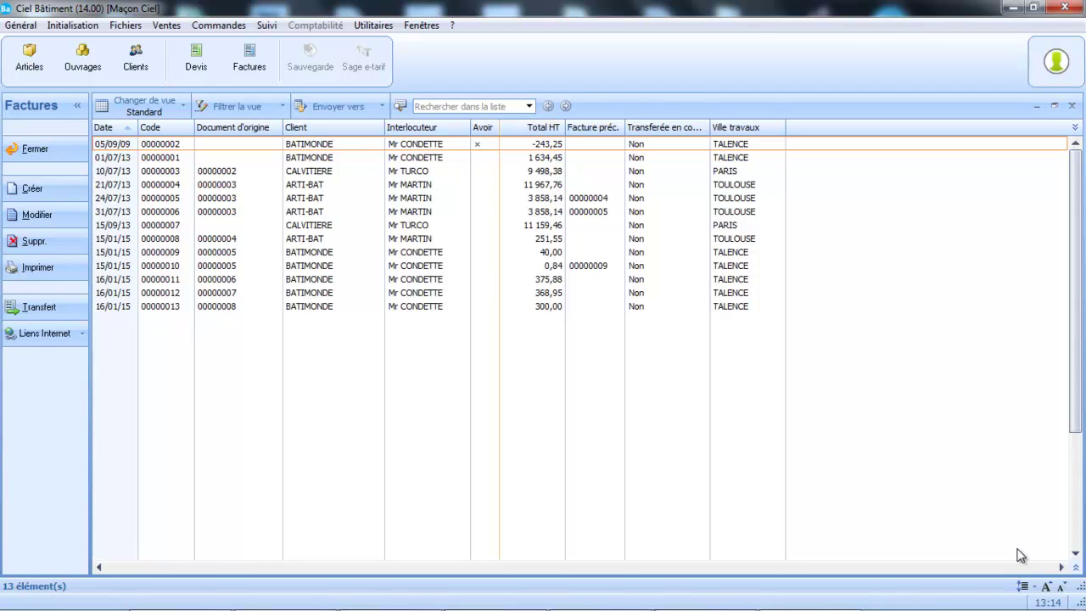
pyautogui.click(38, 190)
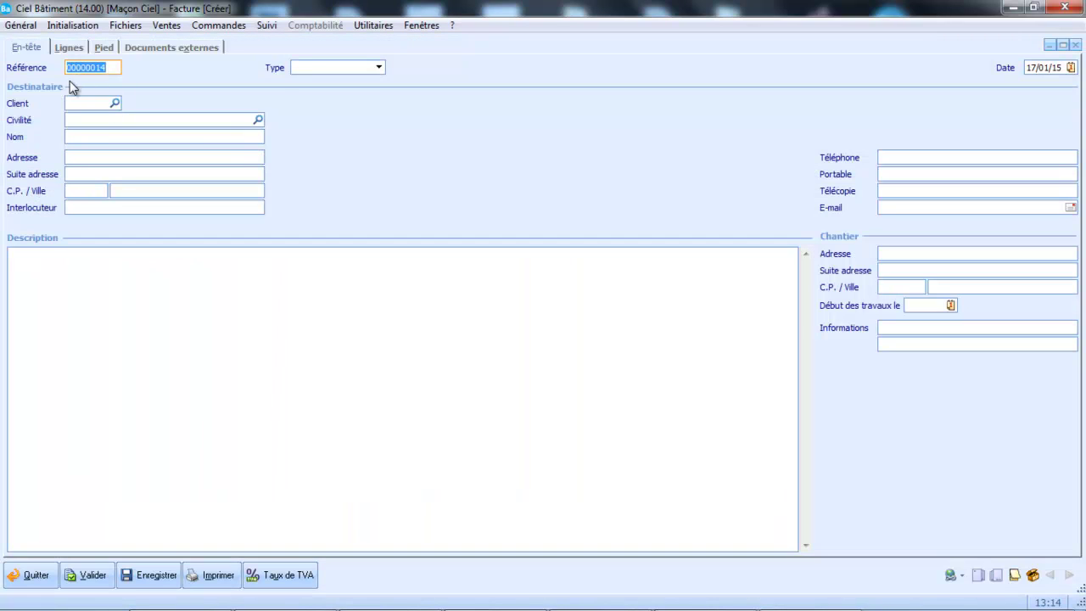
pyautogui.click(380, 70)
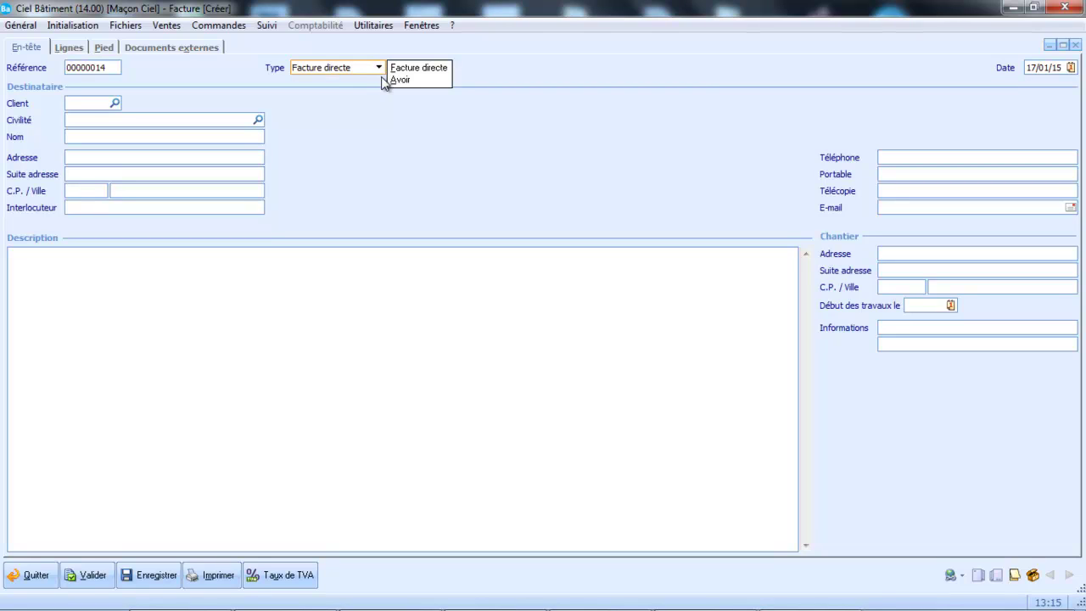
pyautogui.click(399, 80)
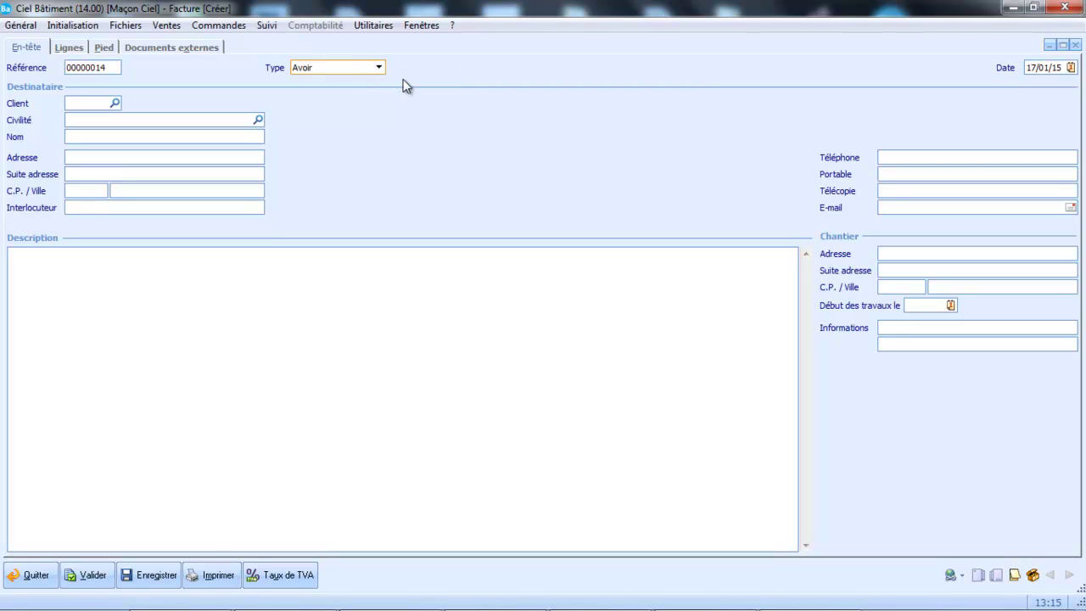
# - Assign the client BATIMONDE to the credit note and enter the description "Avoir Facture N°..."
pyautogui.click(116, 104)
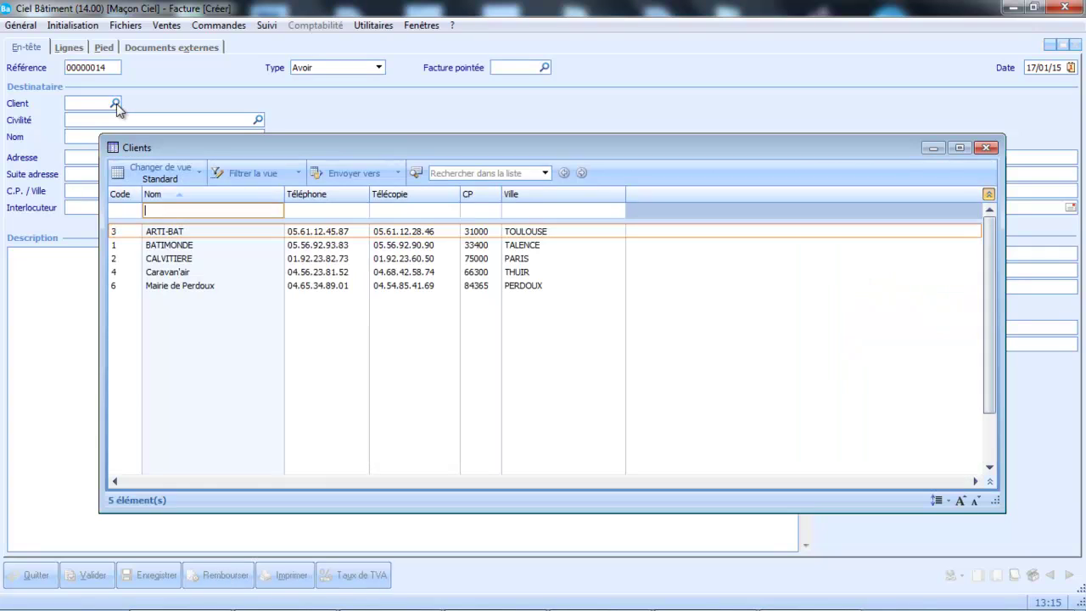
pyautogui.doubleClick(168, 245)
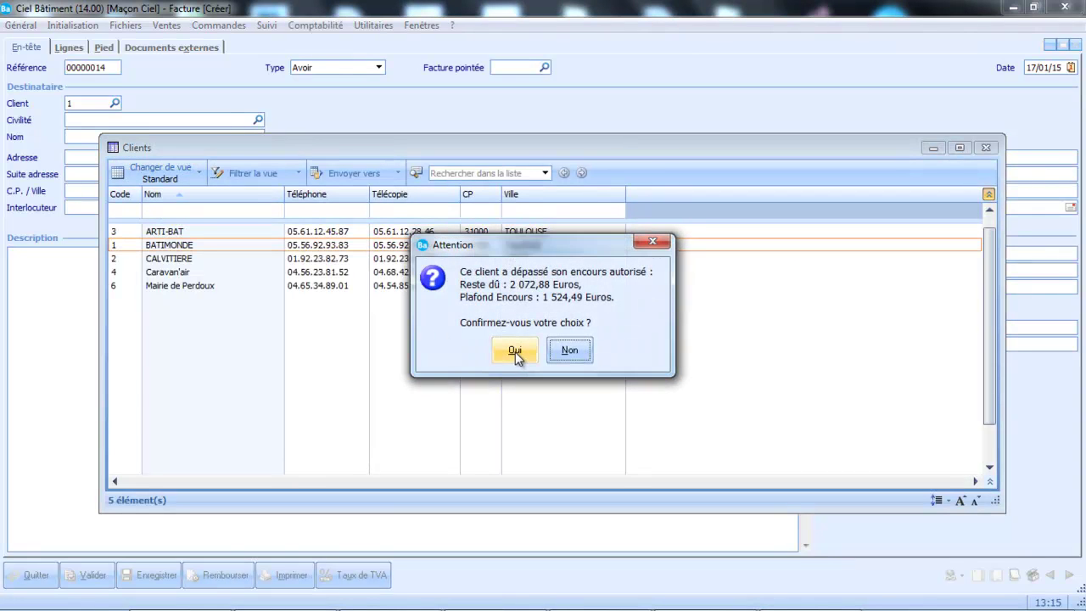
pyautogui.click(515, 352)
pyautogui.click(433, 319)
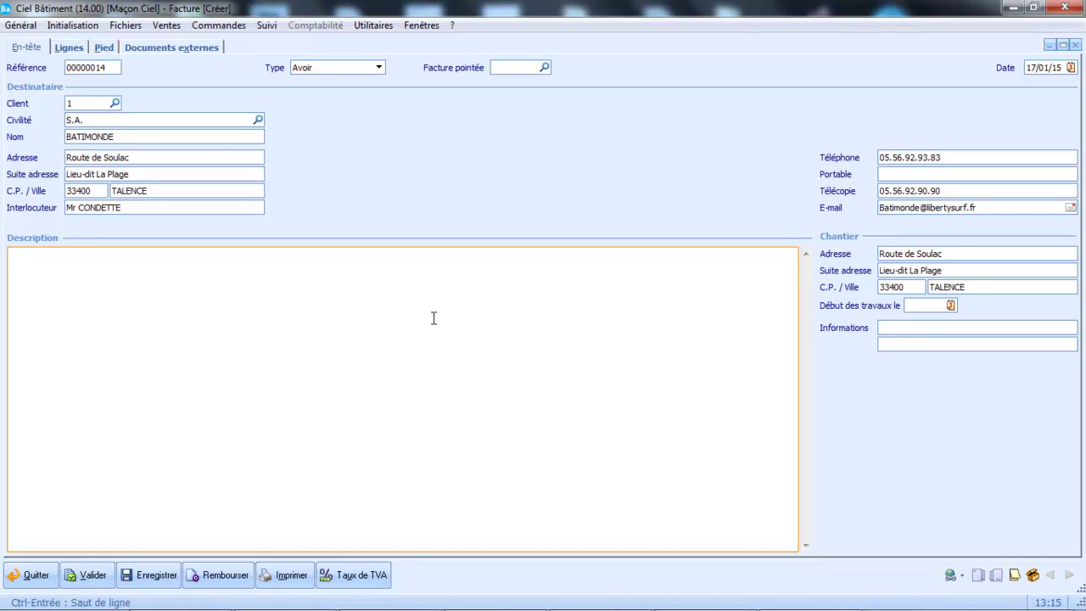
pyautogui.write('Avoir Facture N°...')
# - Import the whole latest BATIMONDE invoice of 16/01/2015 into the credit note's lines, keeping the original line presentation
pyautogui.click(74, 48)
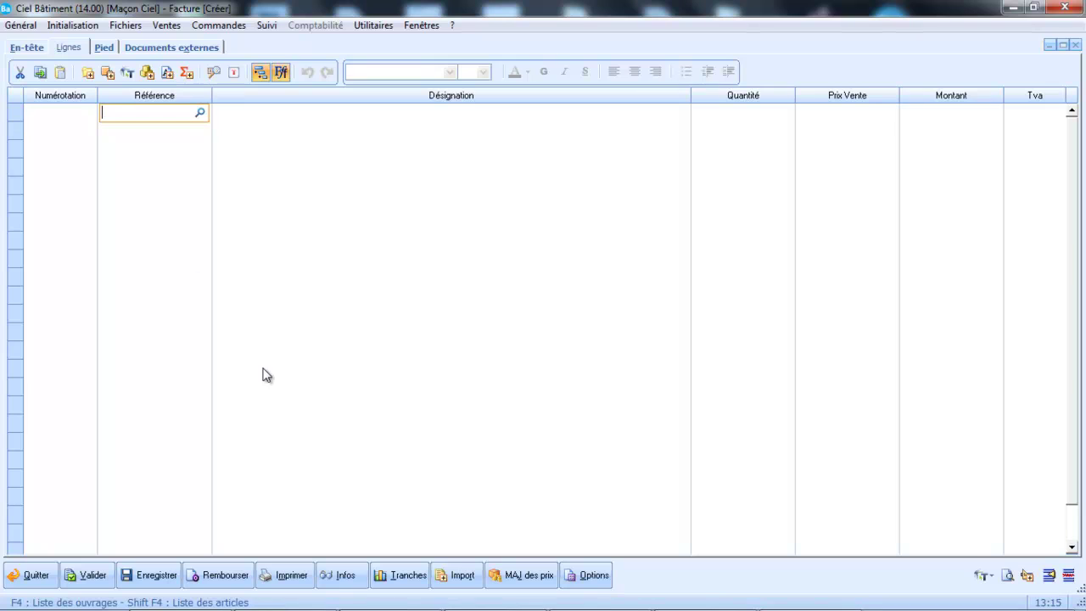
pyautogui.click(462, 575)
pyautogui.click(575, 257)
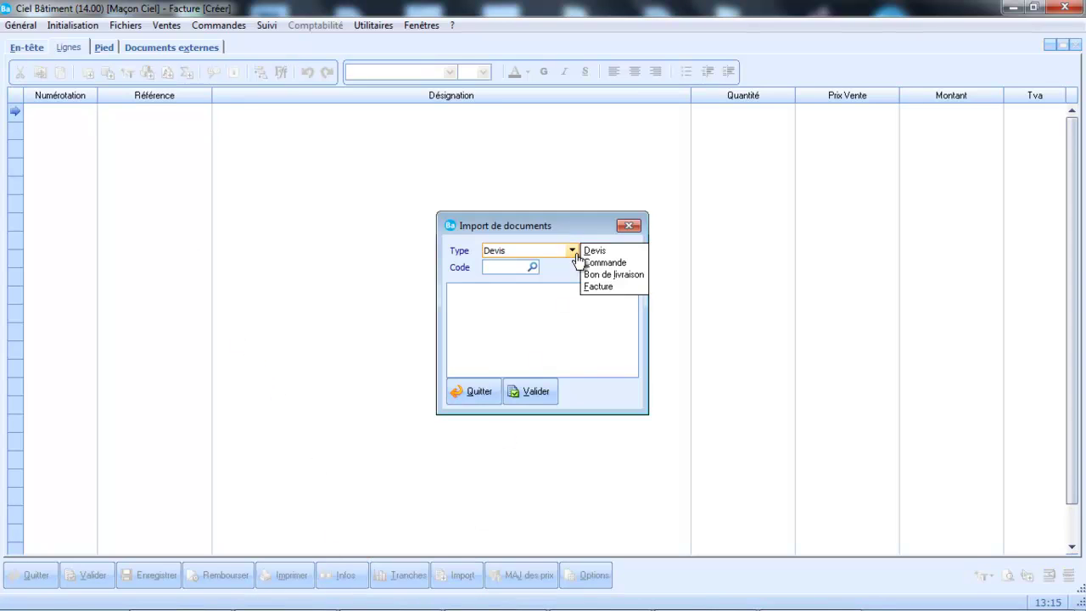
pyautogui.click(599, 287)
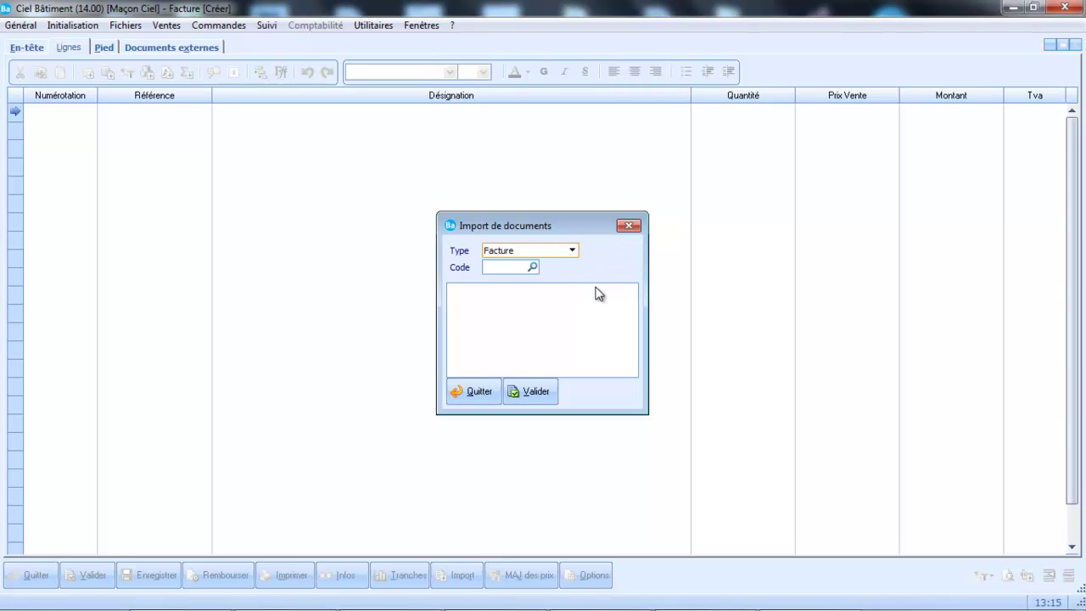
pyautogui.click(535, 273)
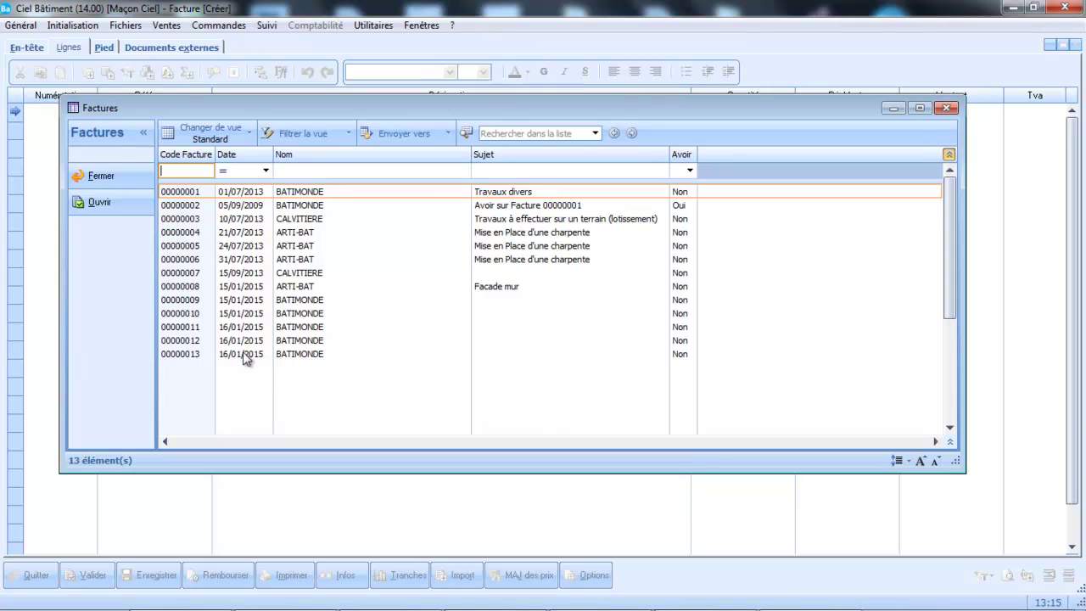
pyautogui.doubleClick(247, 355)
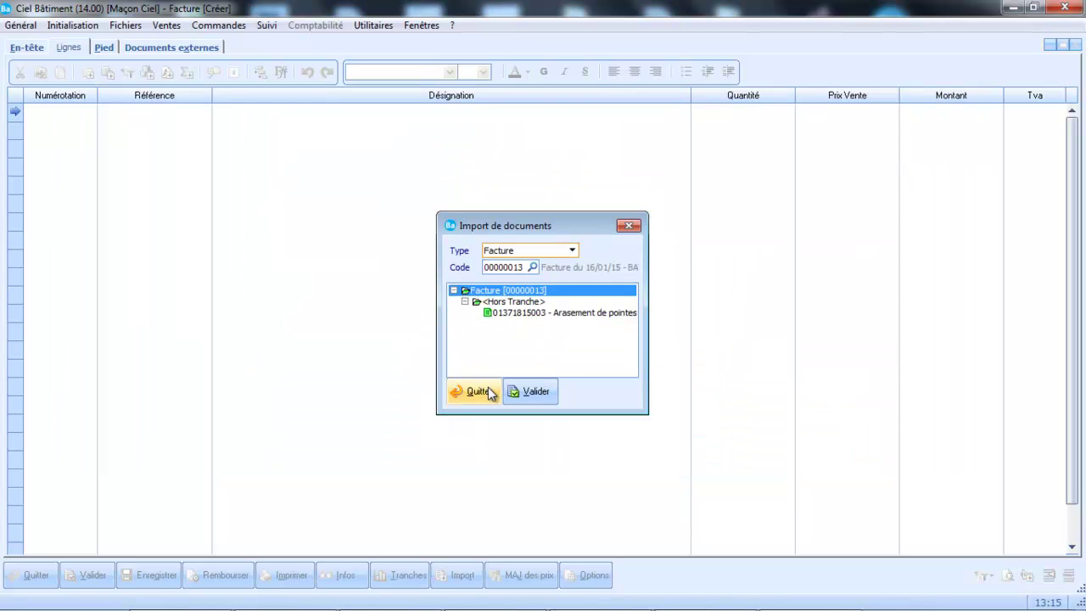
pyautogui.click(530, 392)
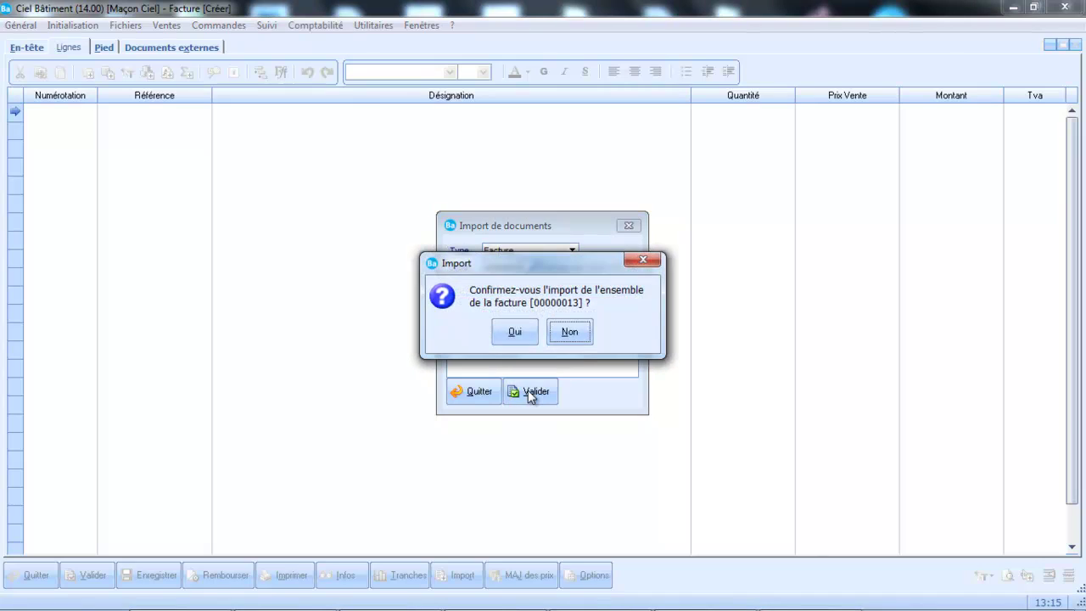
pyautogui.click(518, 332)
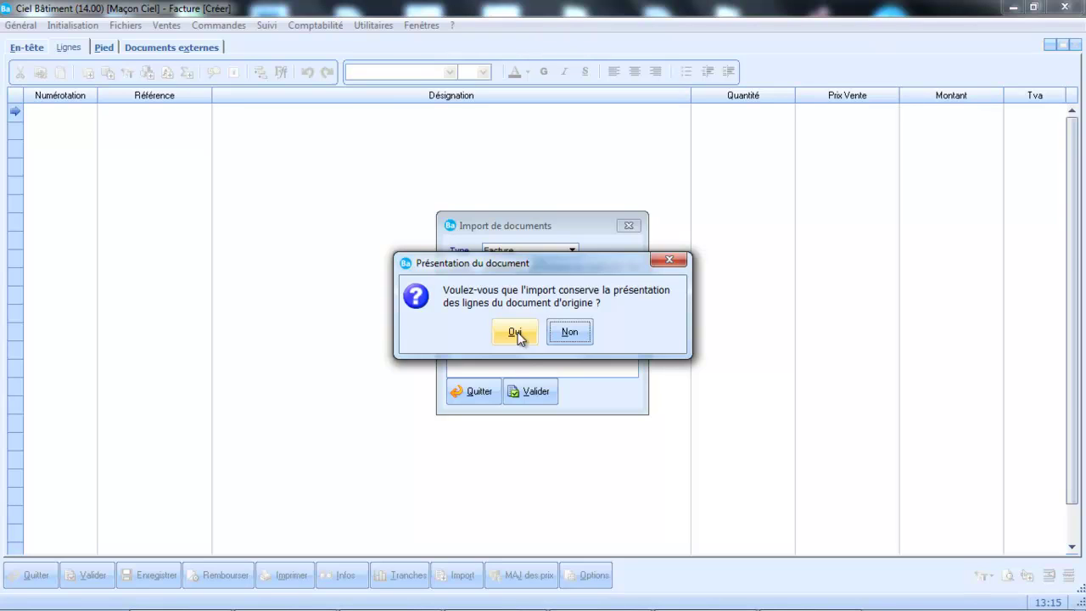
pyautogui.click(515, 332)
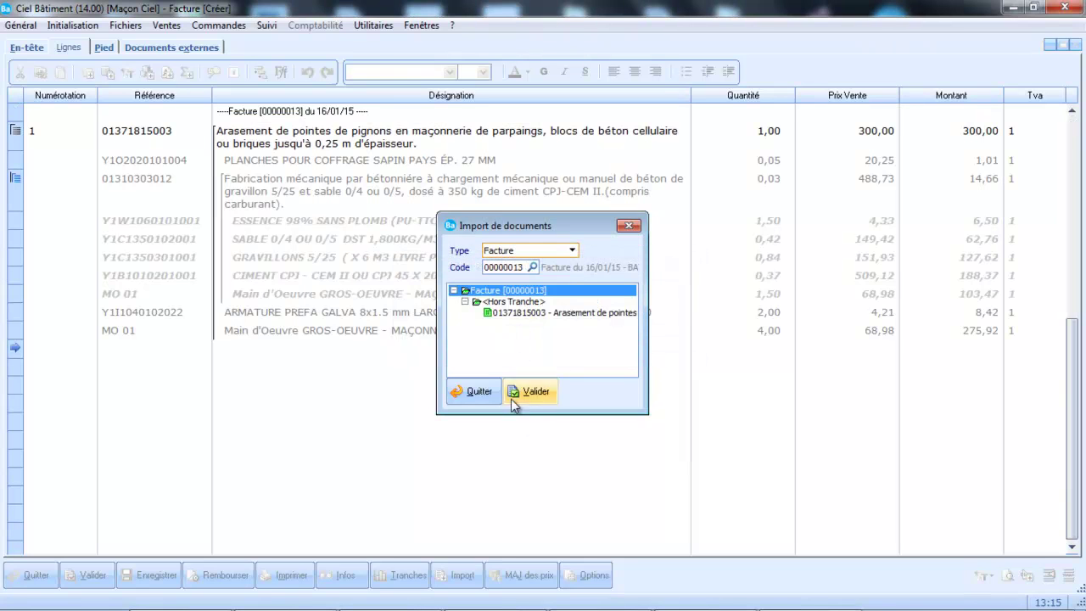
pyautogui.click(473, 390)
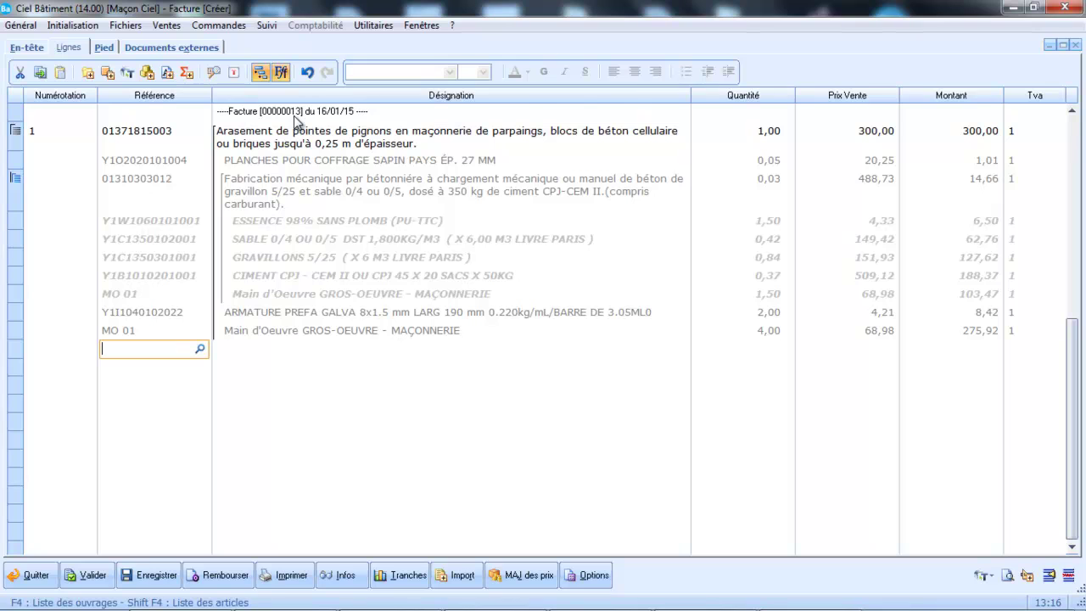
# - Preview the credit note with the model "Avec récapitulatif des tranches", check it, and close the preview
pyautogui.click(283, 576)
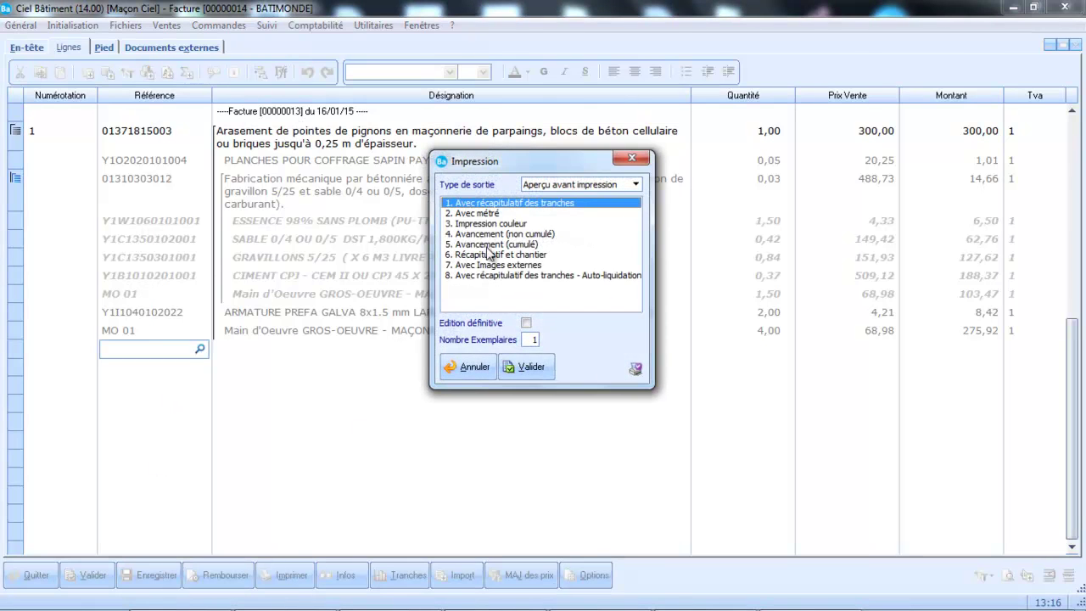
pyautogui.click(525, 366)
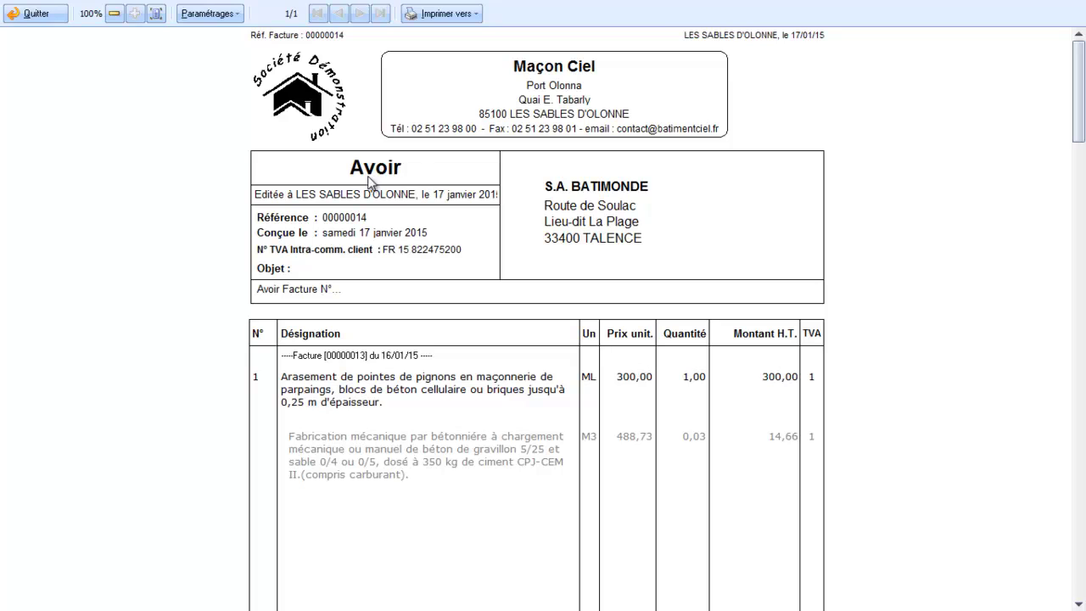
pyautogui.click(34, 15)
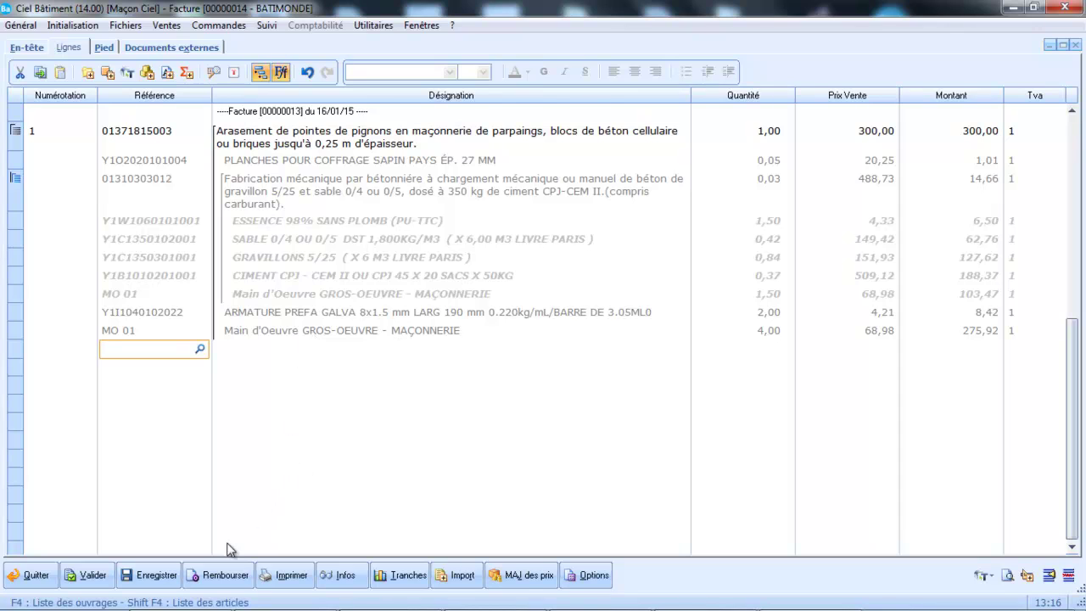
# - Create the refund for the credit note, accepting that it is irreversible, and close the document
pyautogui.click(214, 576)
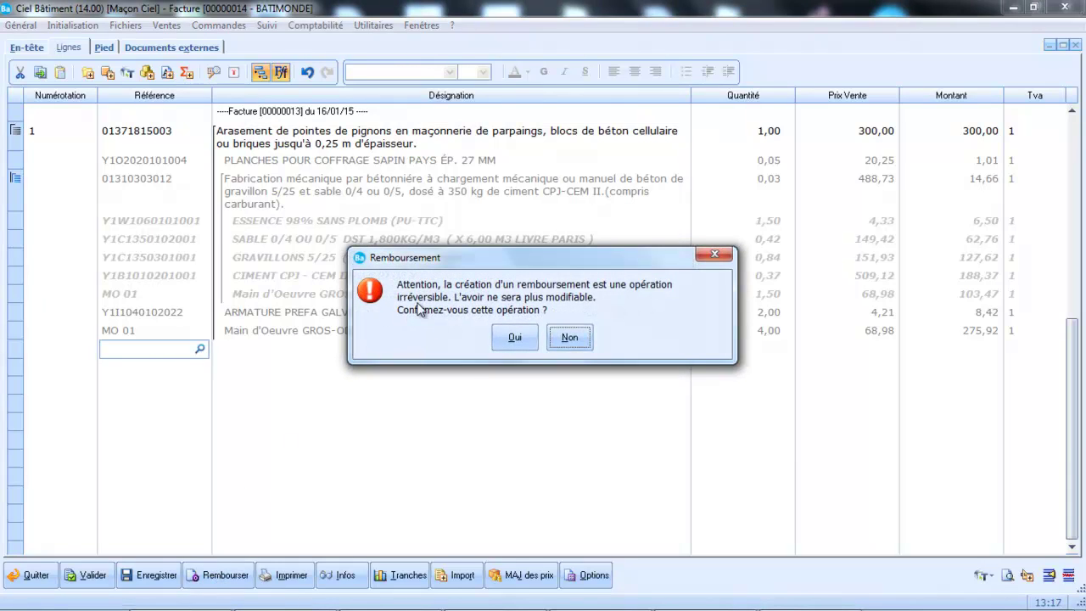
pyautogui.click(514, 338)
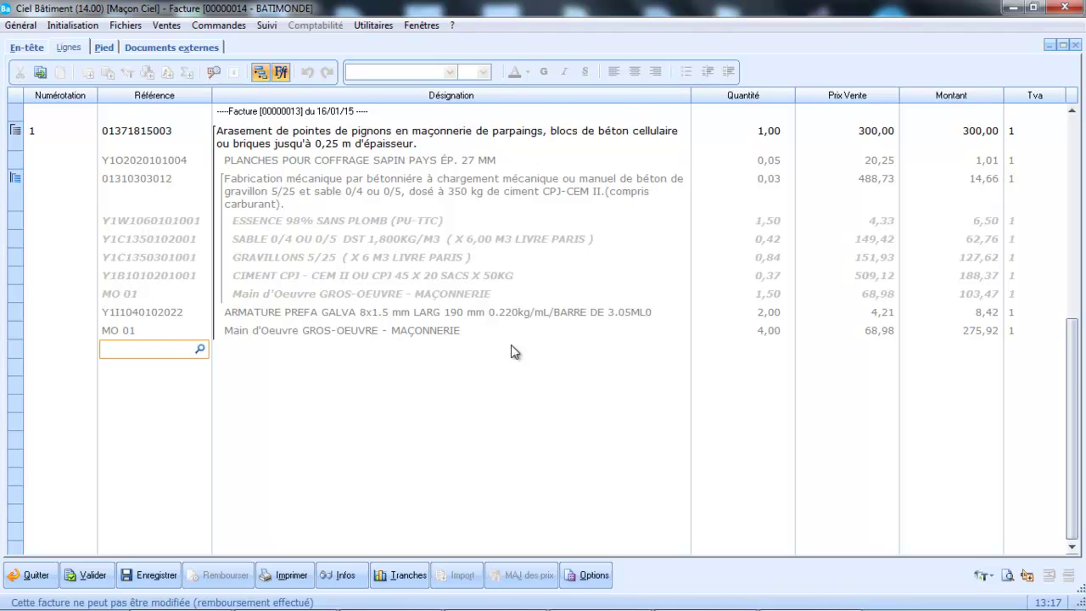
pyautogui.click(1074, 46)
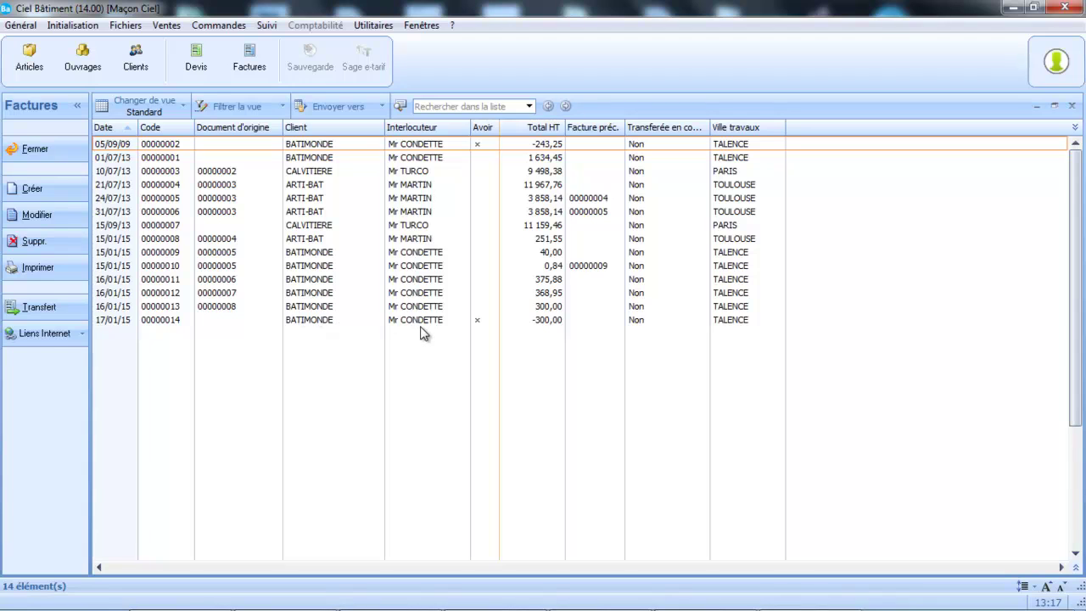
# - Reopen the 17/01/15 BATIMONDE credit note, check its lines and footer amounts, and return to the invoices list
pyautogui.doubleClick(125, 320)
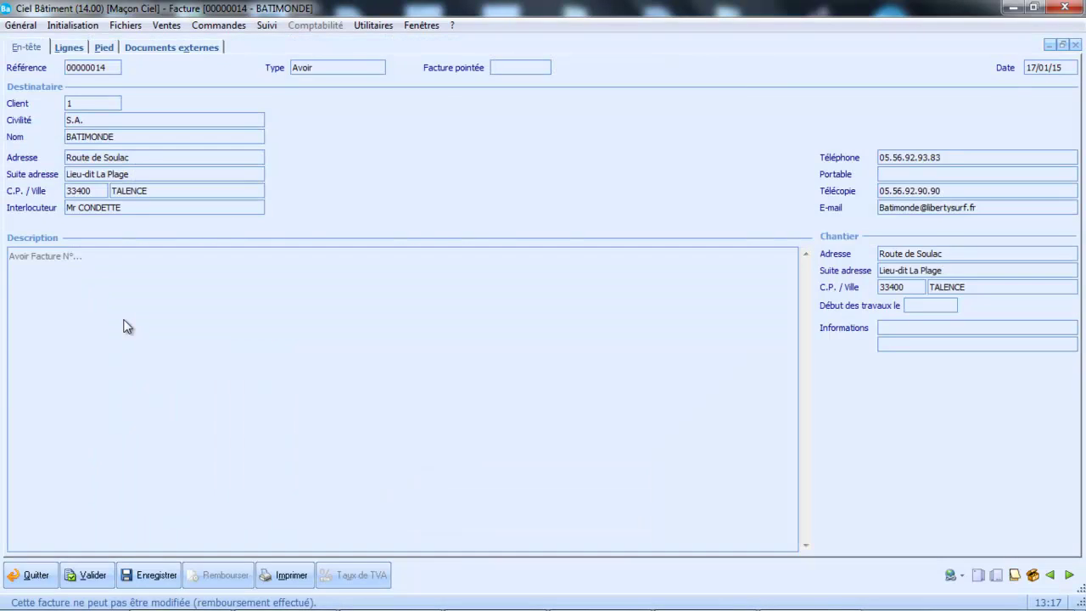
pyautogui.click(68, 48)
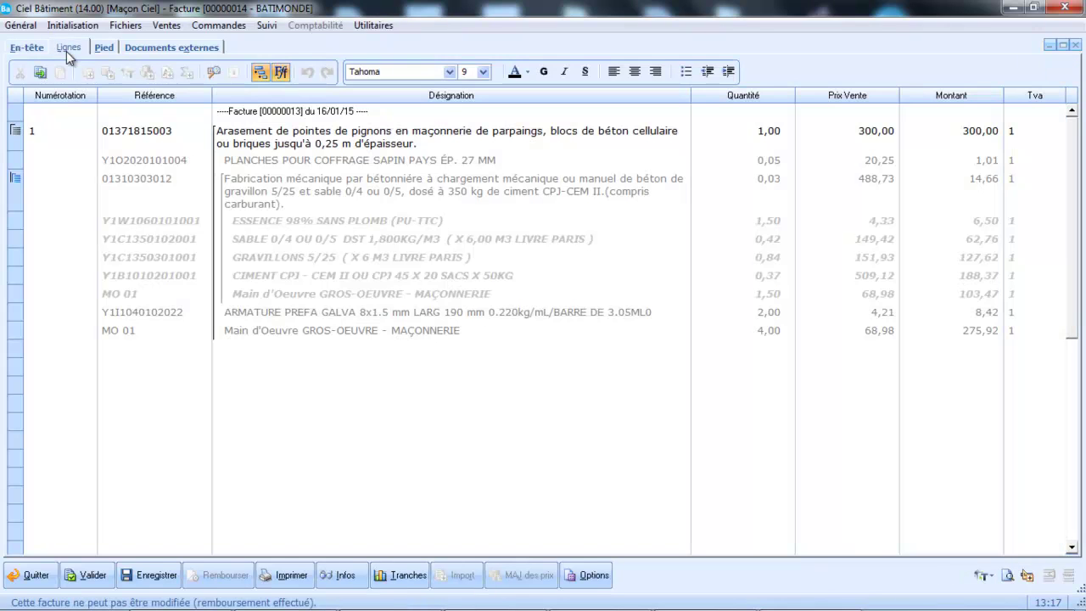
pyautogui.click(105, 49)
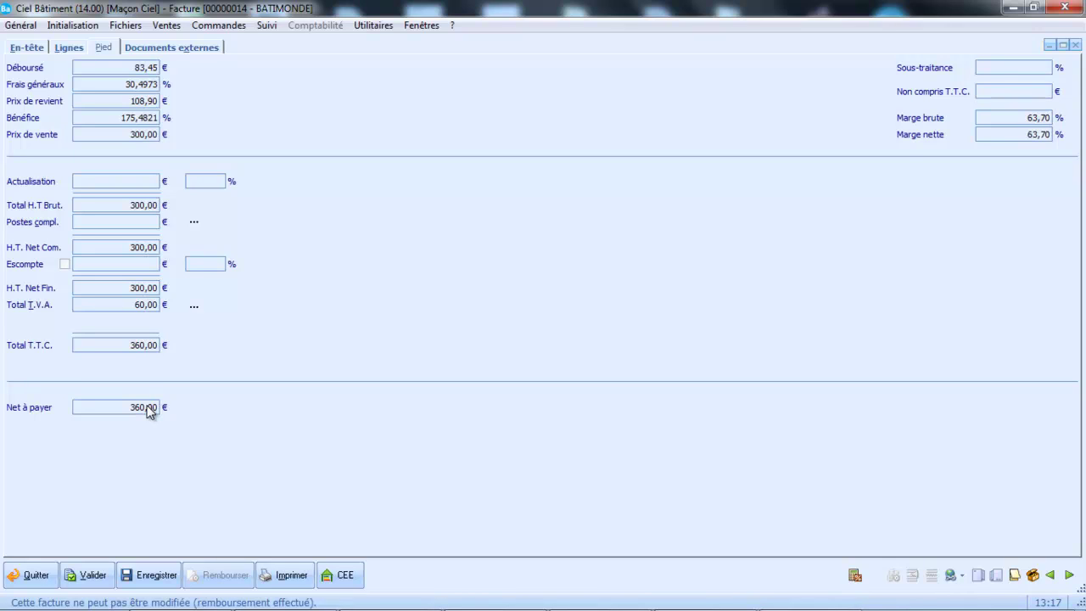
pyautogui.click(73, 579)
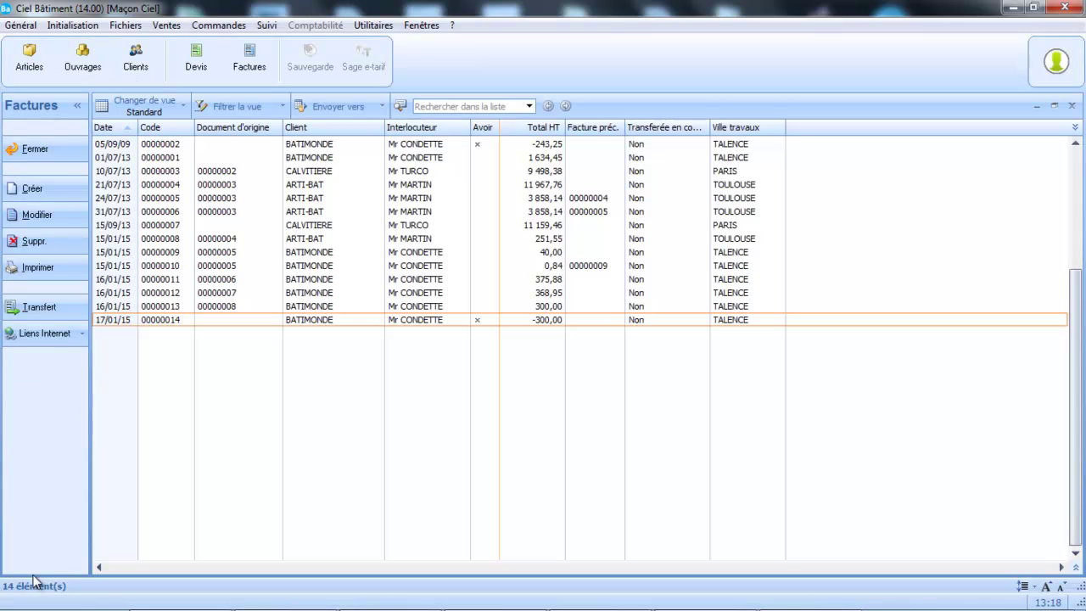